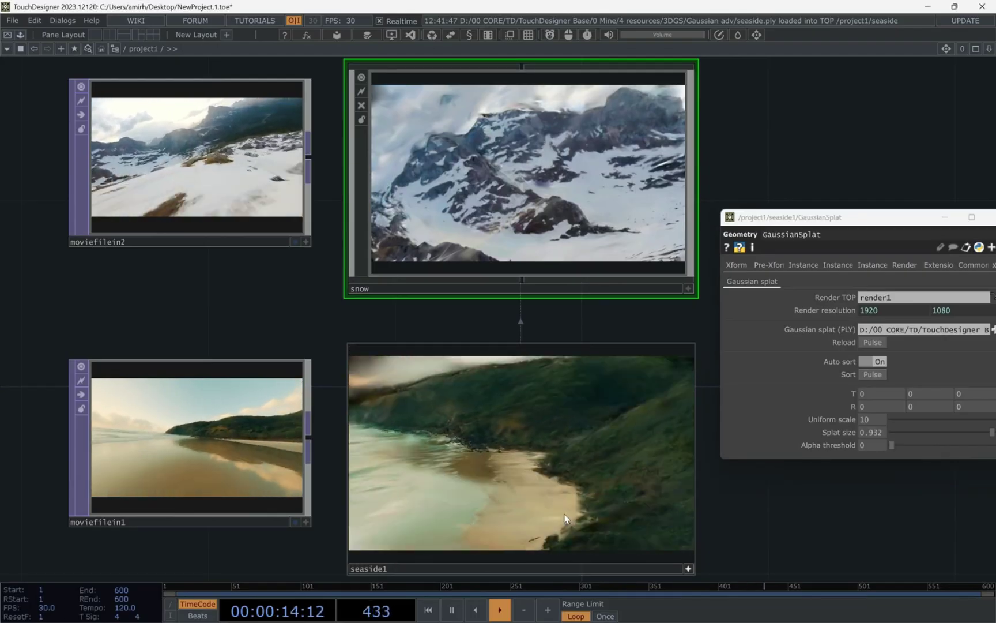
{"action": "left_click", "coordinate": [544, 171]}
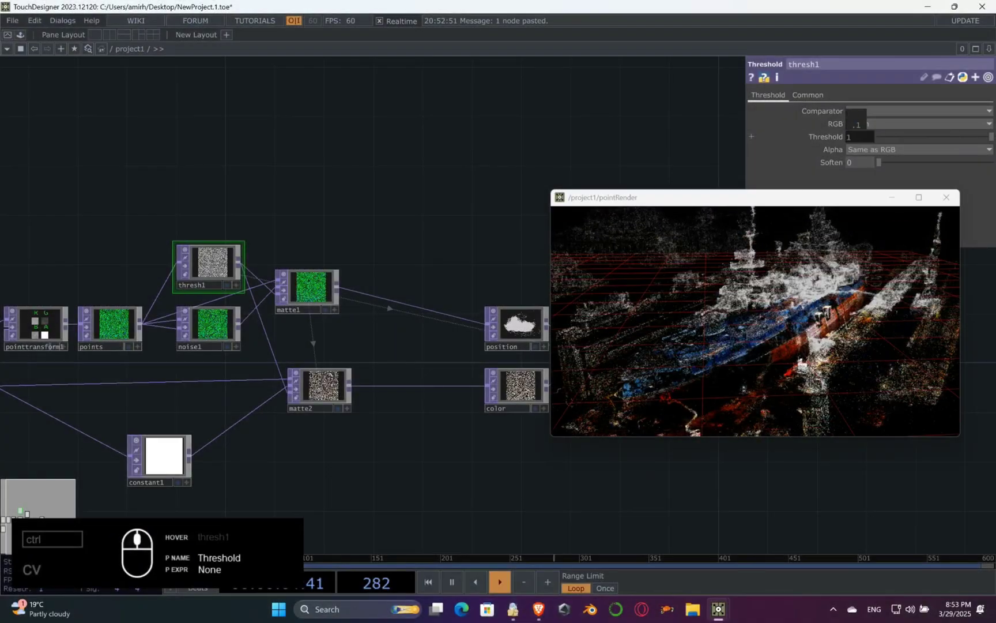
{"action": "left_click", "coordinate": [864, 111]}
{"action": "left_click", "coordinate": [865, 153]}
{"action": "mouse_move", "coordinate": [859, 162]}
{"action": "middle_mouse_down"}
{"action": "mouse_move", "coordinate": [862, 125]}
{"action": "mouse_move", "coordinate": [876, 138]}
{"action": "mouse_move", "coordinate": [848, 137]}
{"action": "mouse_move", "coordinate": [847, 162]}
{"action": "middle_mouse_up"}
{"action": "middle_click_drag", "start_coordinate": [862, 111], "coordinate": [882, 136]}
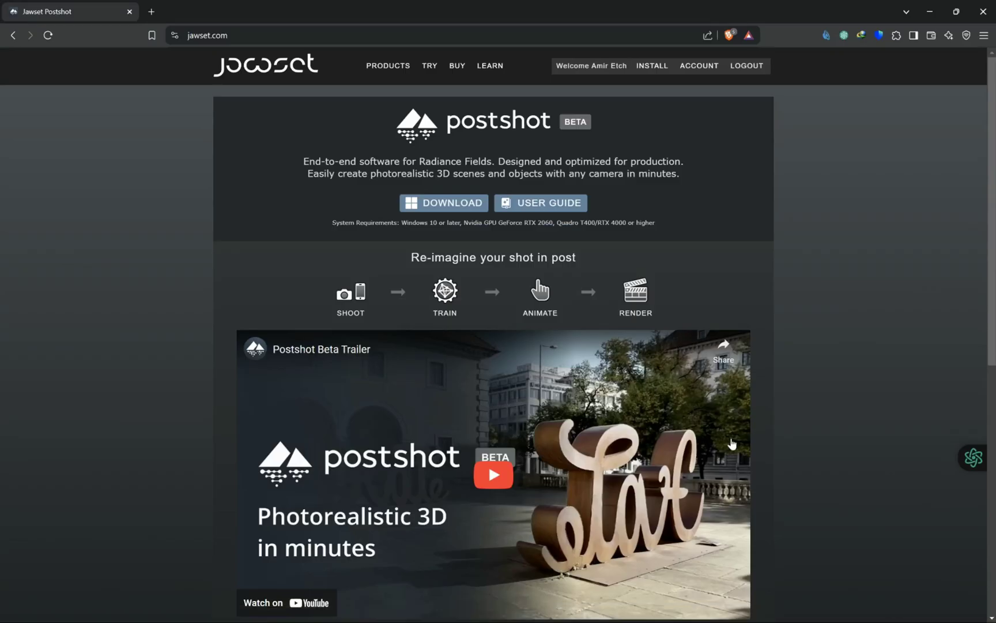
Search the web for "proshot jawset" and open the Jawset Postshot website from the results
{"action": "left_click", "coordinate": [223, 42]}
{"action": "left_click", "coordinate": [257, 37]}
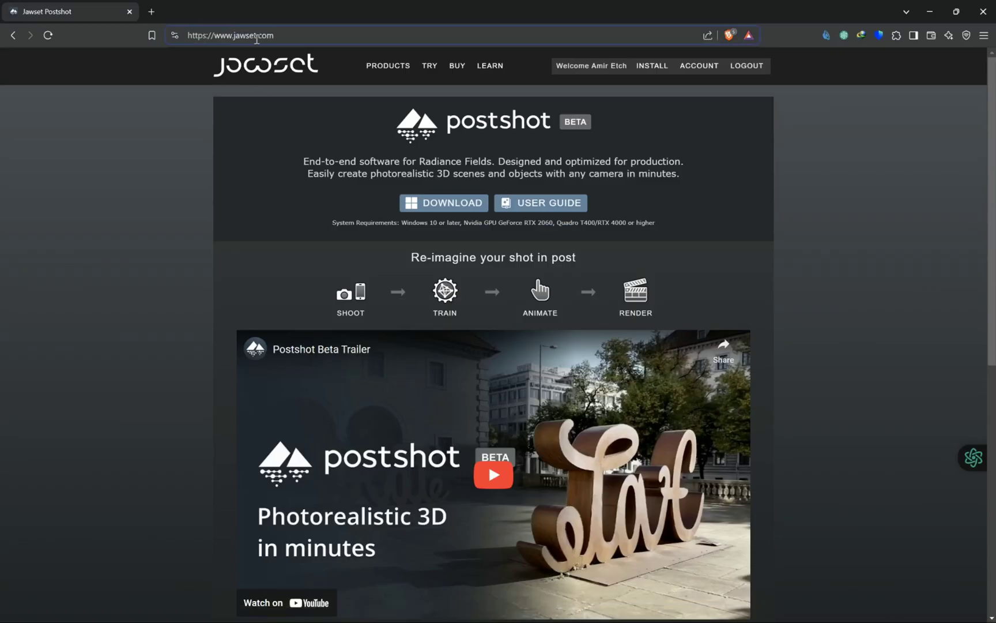
{"action": "double_click", "coordinate": [235, 35]}
{"action": "type", "text": "proshot jawset"}
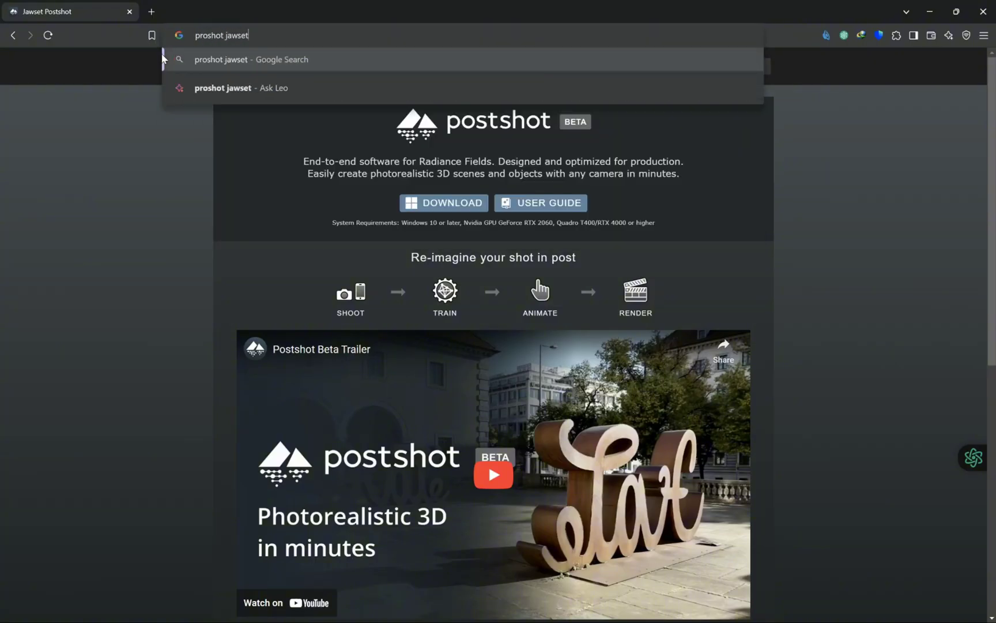
{"action": "key", "text": "Return"}
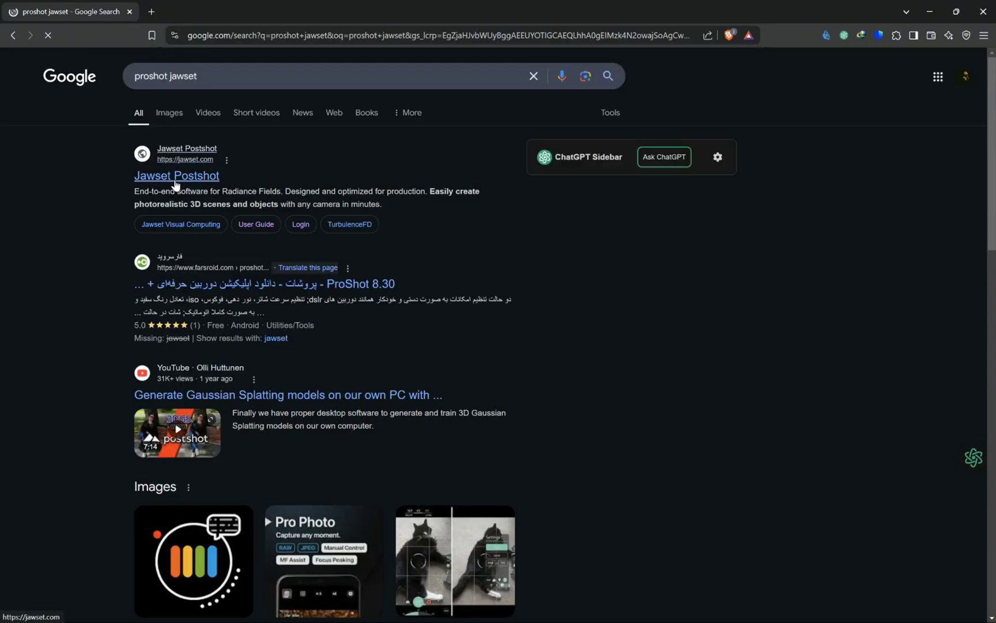
{"action": "left_click", "coordinate": [176, 180]}
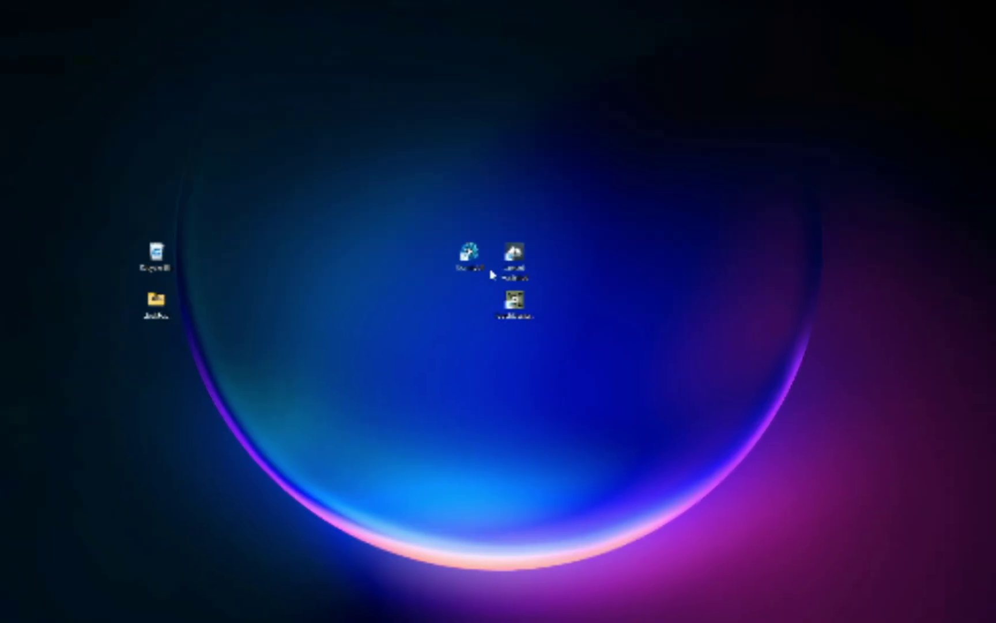
Launch the installed Jawset Postshot application from the desktop
{"action": "double_click", "coordinate": [510, 252]}
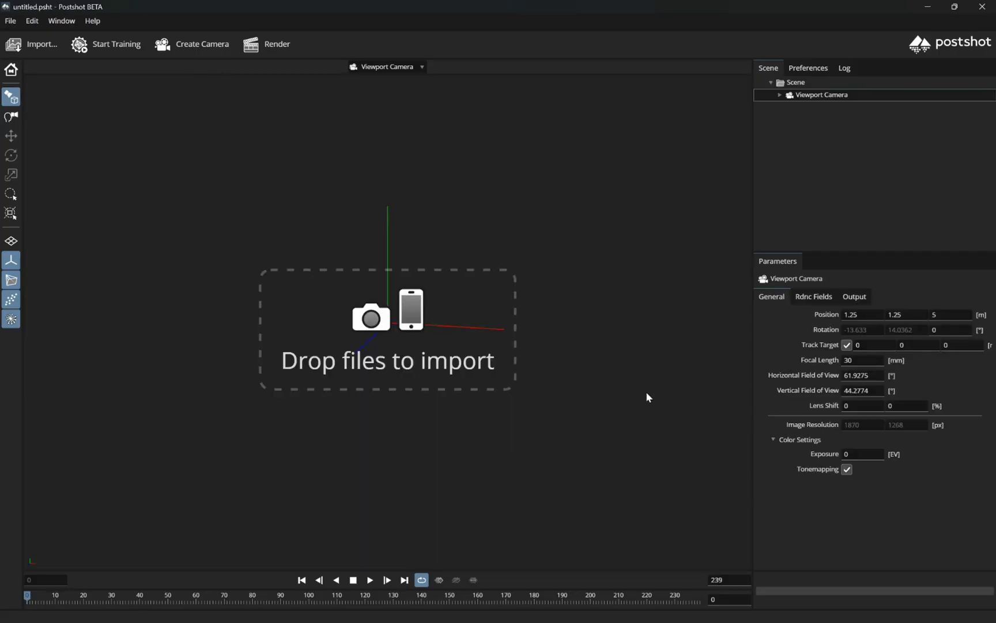
Switch to the browser, log in to Jawset with the saved account e-mail and password, and return to the Postshot home page
{"action": "key", "text": "super"}
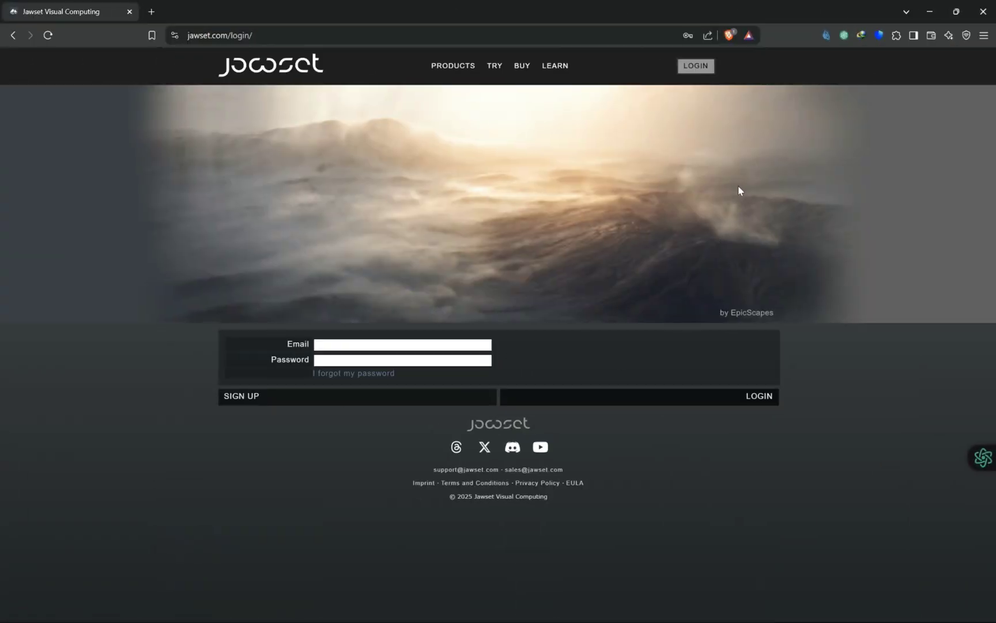
{"action": "left_click", "coordinate": [681, 66]}
{"action": "left_click", "coordinate": [413, 344]}
{"action": "left_click", "coordinate": [410, 372]}
{"action": "left_click", "coordinate": [761, 401]}
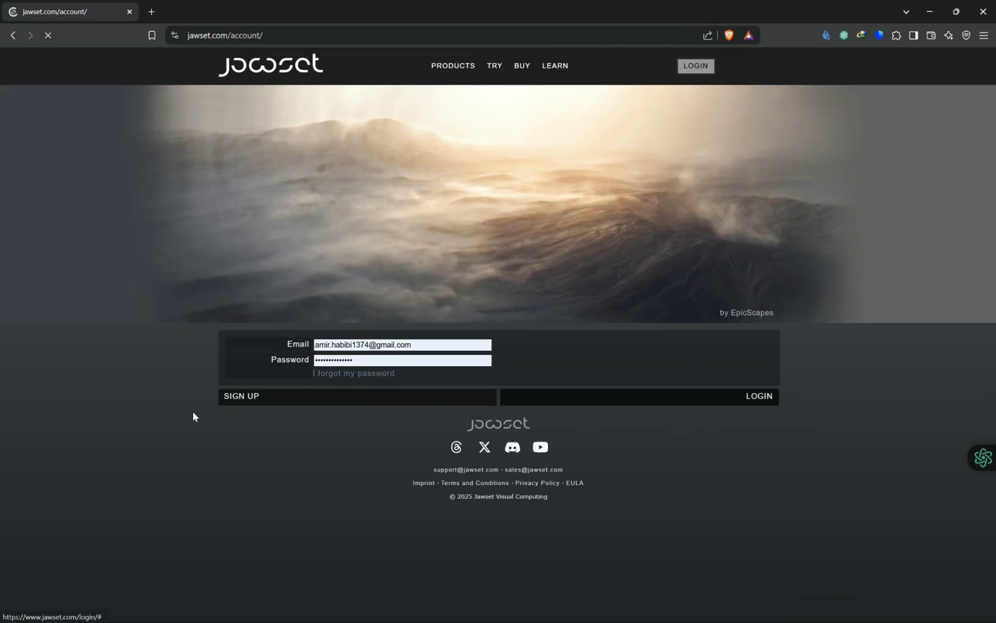
{"action": "left_click", "coordinate": [302, 69]}
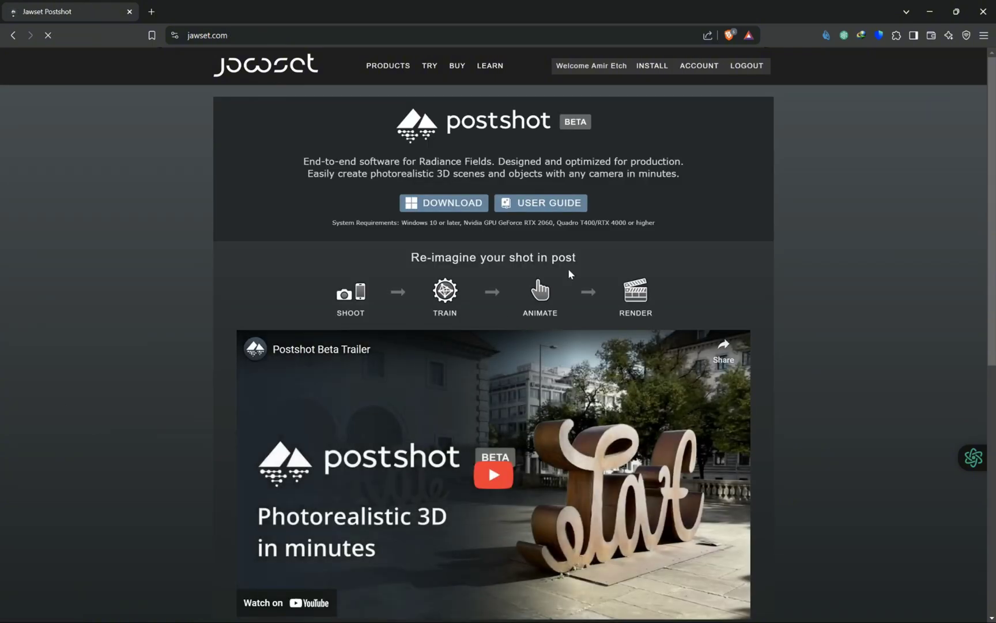
Switch to the 3DGS video folder in File Explorer, preview the Battleship Texas drone footage, and close the player
{"action": "key", "text": "super"}
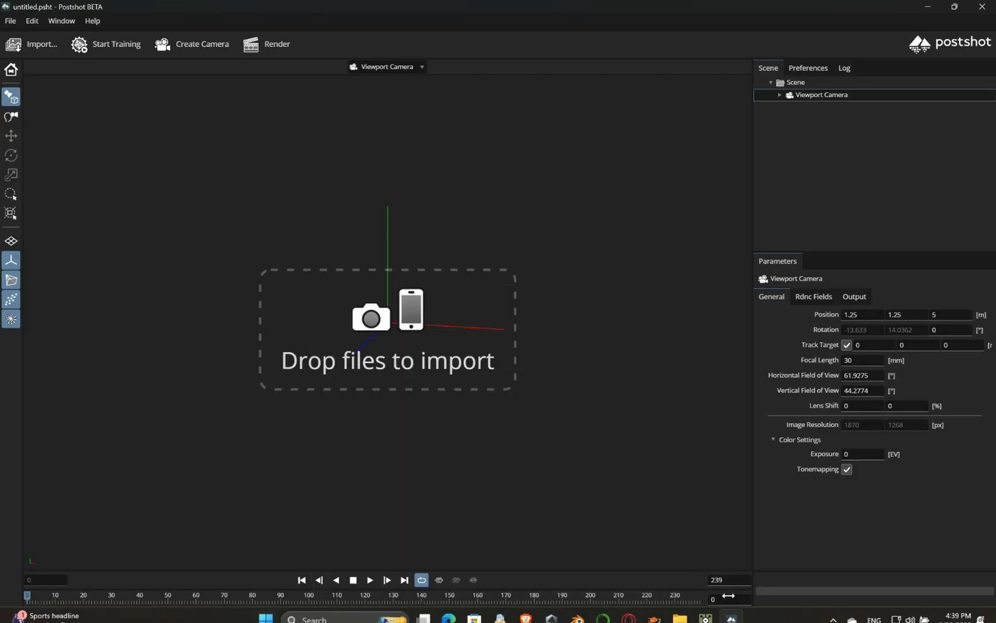
{"action": "key", "text": "super"}
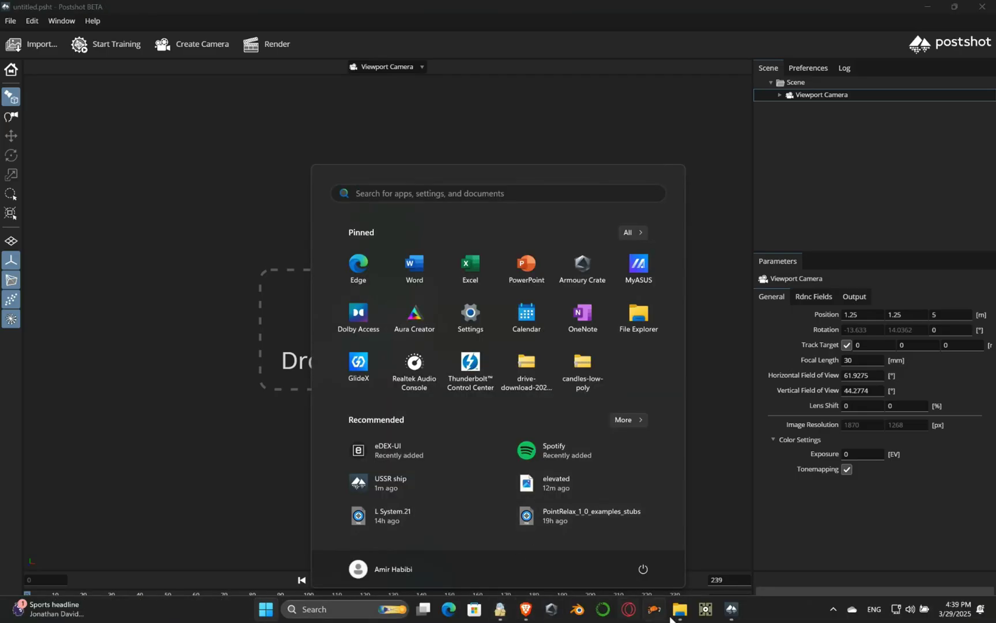
{"action": "left_click", "coordinate": [651, 612]}
{"action": "double_click", "coordinate": [100, 134]}
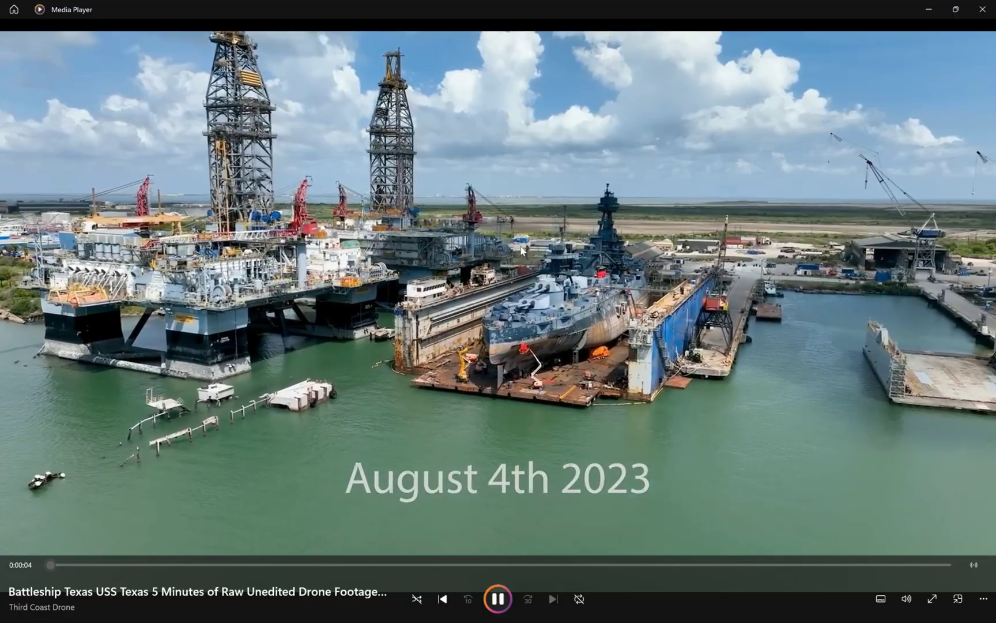
{"action": "left_click", "coordinate": [985, 11]}
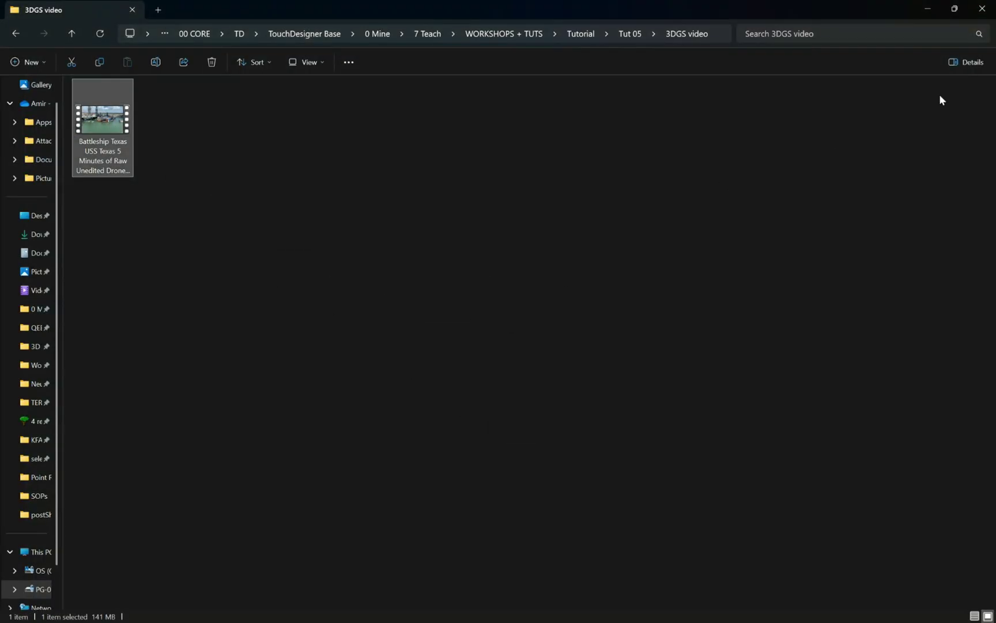
{"action": "left_click", "coordinate": [954, 8]}
{"action": "left_click_drag", "start_coordinate": [430, 213], "coordinate": [690, 158]}
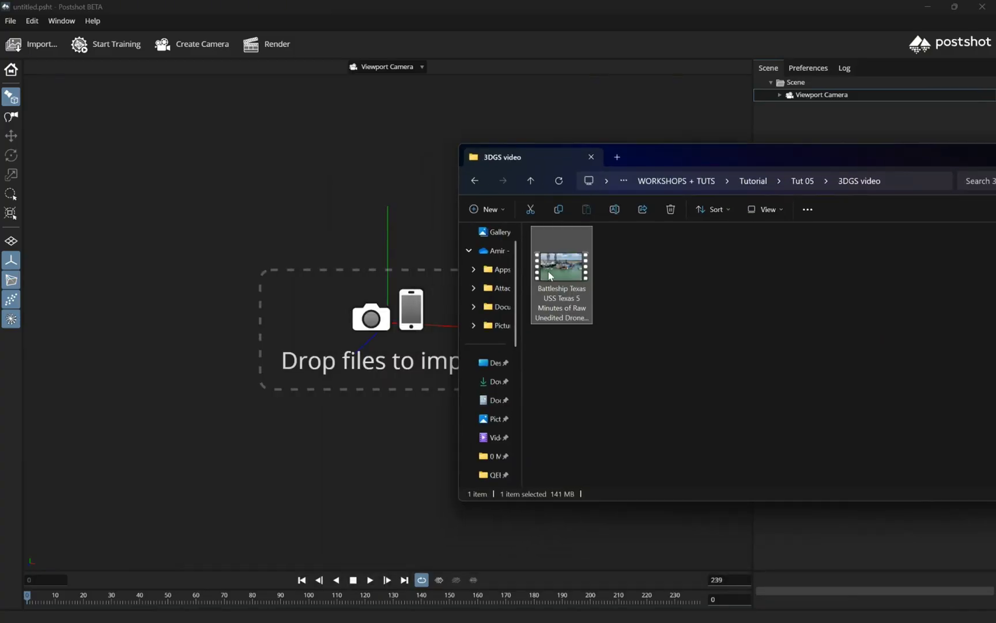
{"action": "left_click_drag", "start_coordinate": [301, 301], "coordinate": [344, 312]}
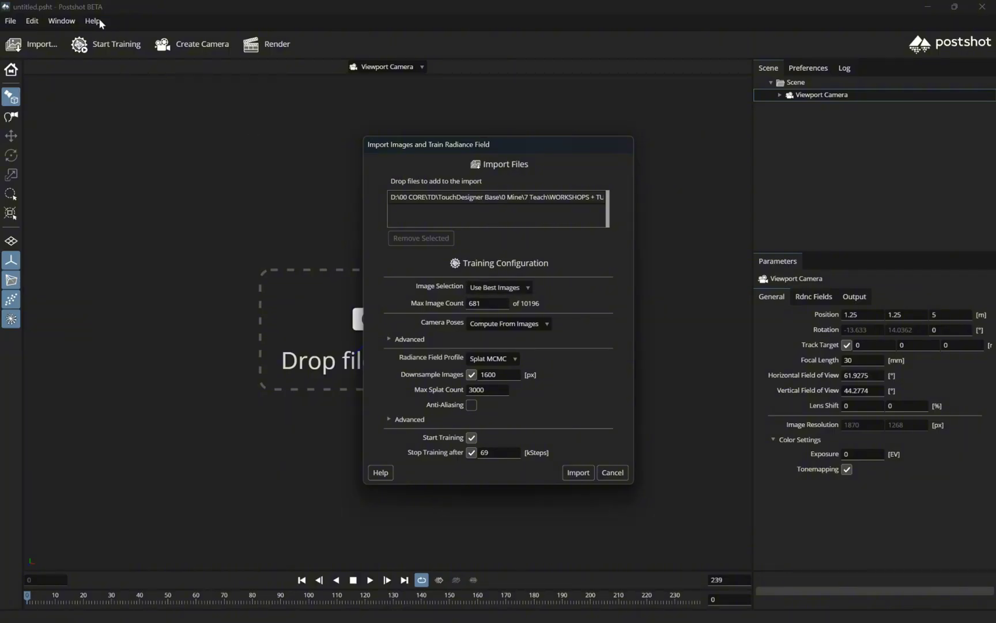
{"action": "left_click", "coordinate": [612, 472]}
Display the Training Configuration page of the online Postshot User Guide side by side with the Postshot window
{"action": "left_click", "coordinate": [92, 21]}
{"action": "left_click", "coordinate": [107, 34]}
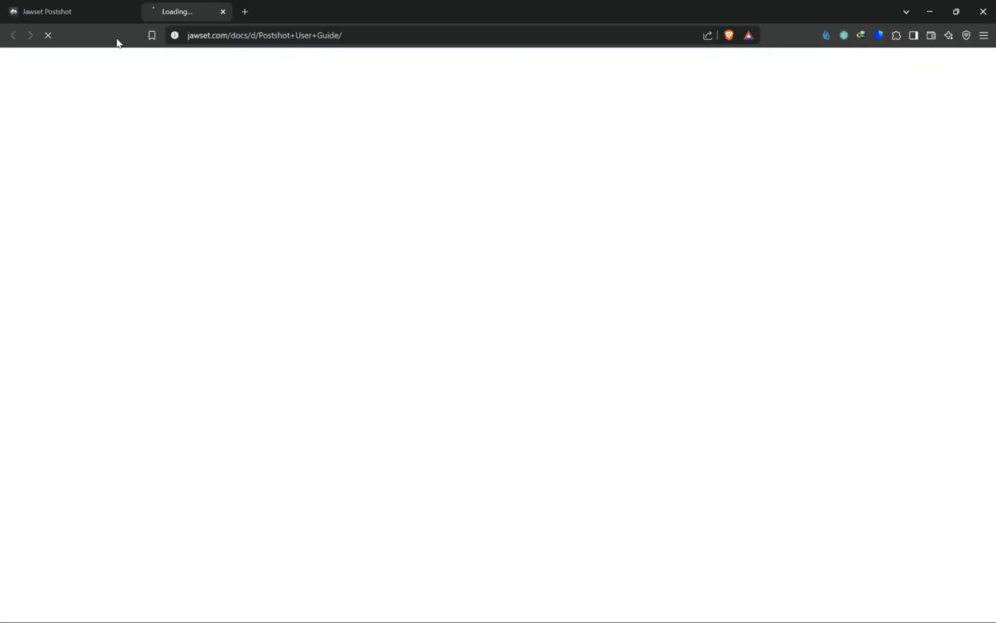
{"action": "left_click_drag", "start_coordinate": [185, 17], "coordinate": [5, 104]}
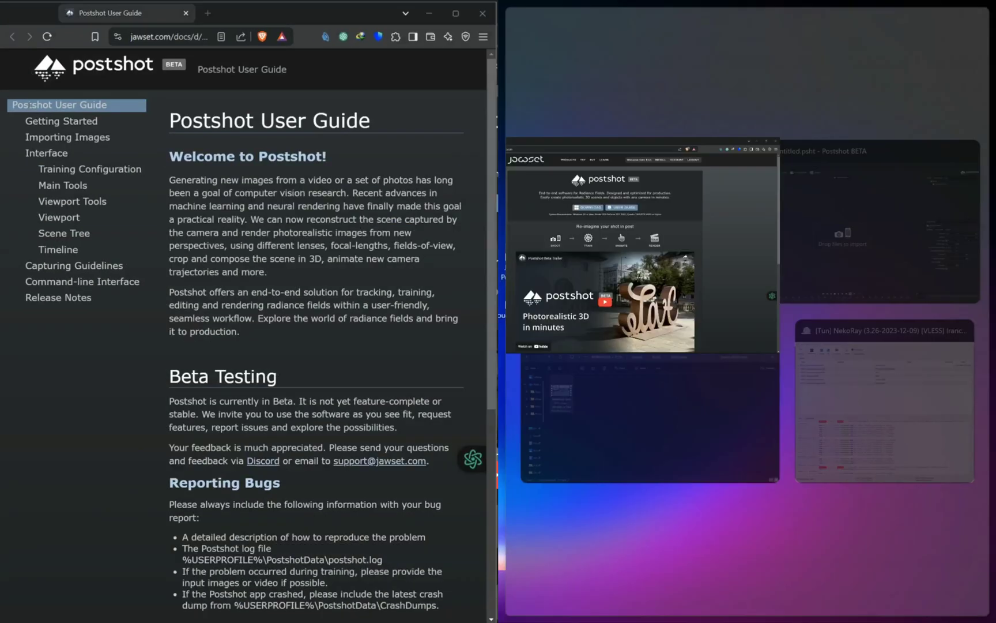
{"action": "left_click", "coordinate": [895, 246]}
{"action": "left_click_drag", "start_coordinate": [499, 199], "coordinate": [423, 195]}
{"action": "left_click", "coordinate": [52, 114]}
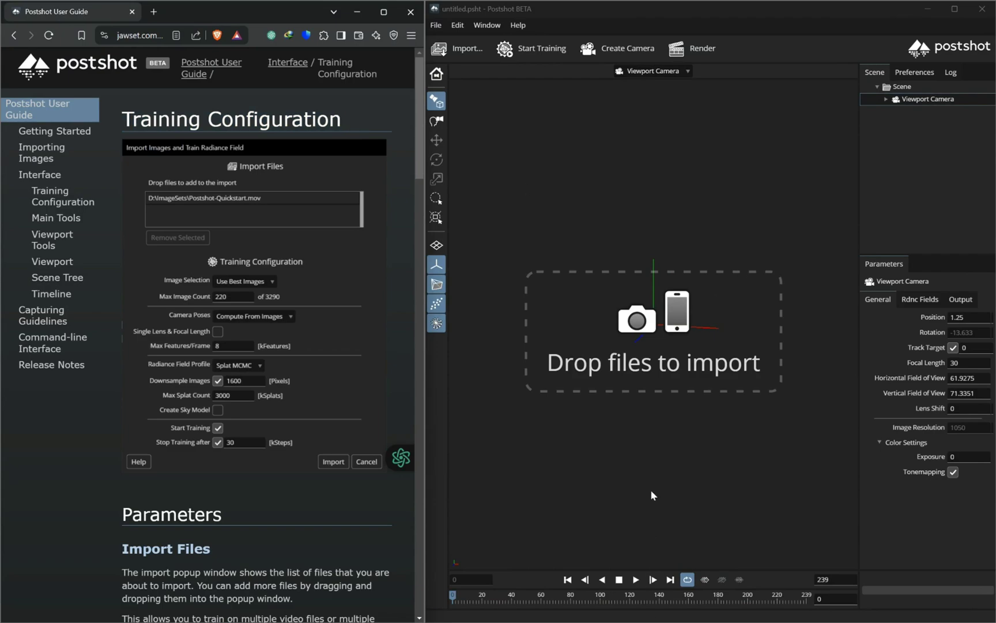
Bring the Battleship Texas video from File Explorer into Postshot to open its import and training settings
{"action": "left_click", "coordinate": [652, 620]}
{"action": "left_click_drag", "start_coordinate": [651, 158], "coordinate": [642, 376]}
{"action": "left_click_drag", "start_coordinate": [653, 304], "coordinate": [663, 311]}
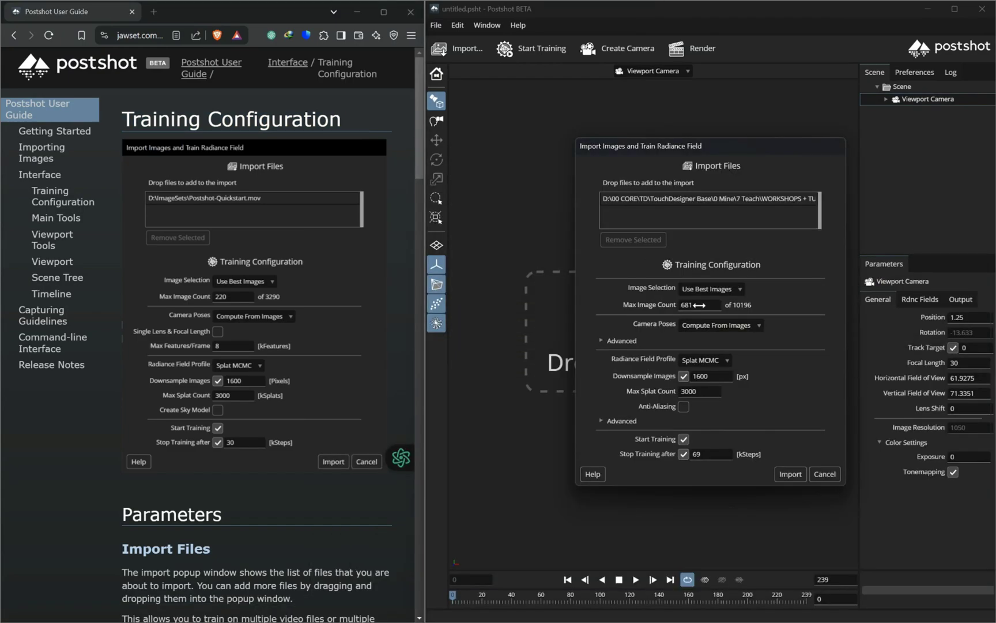
Read the guide's Import Files and Image Selection sections and choose Use Best Images for Image Selection
{"action": "scroll", "coordinate": [260, 288], "scroll_direction": "down", "scroll_amount": 7}
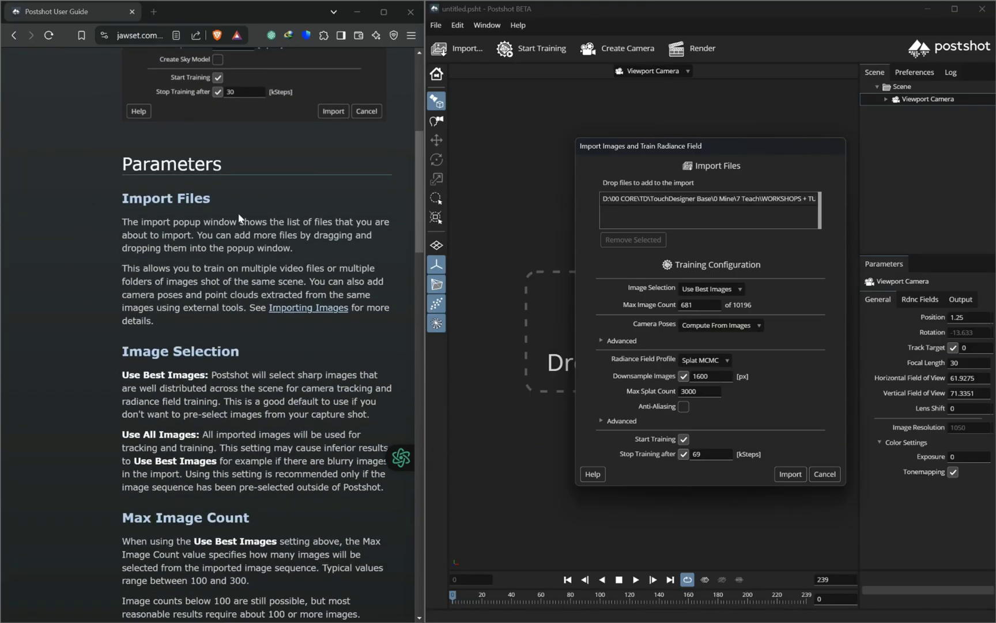
{"action": "left_click_drag", "start_coordinate": [211, 140], "coordinate": [128, 140]}
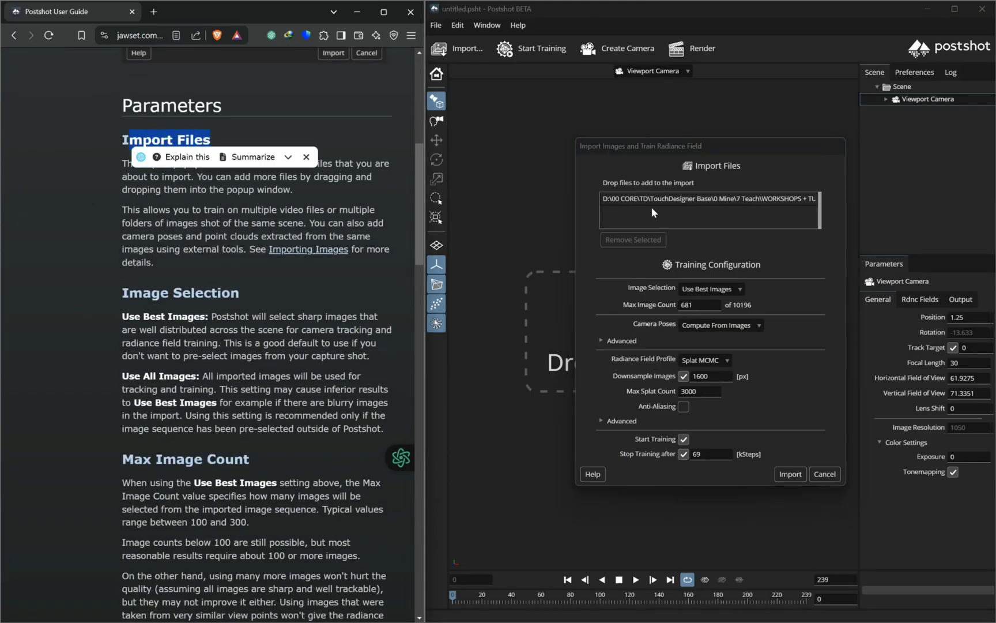
{"action": "left_click", "coordinate": [299, 190]}
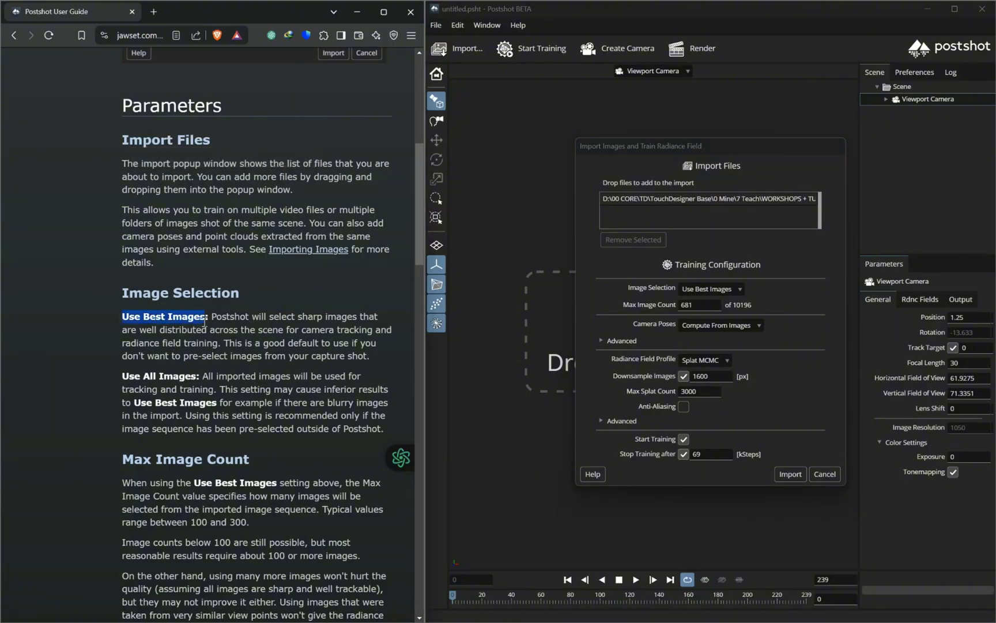
{"action": "left_click", "coordinate": [710, 289]}
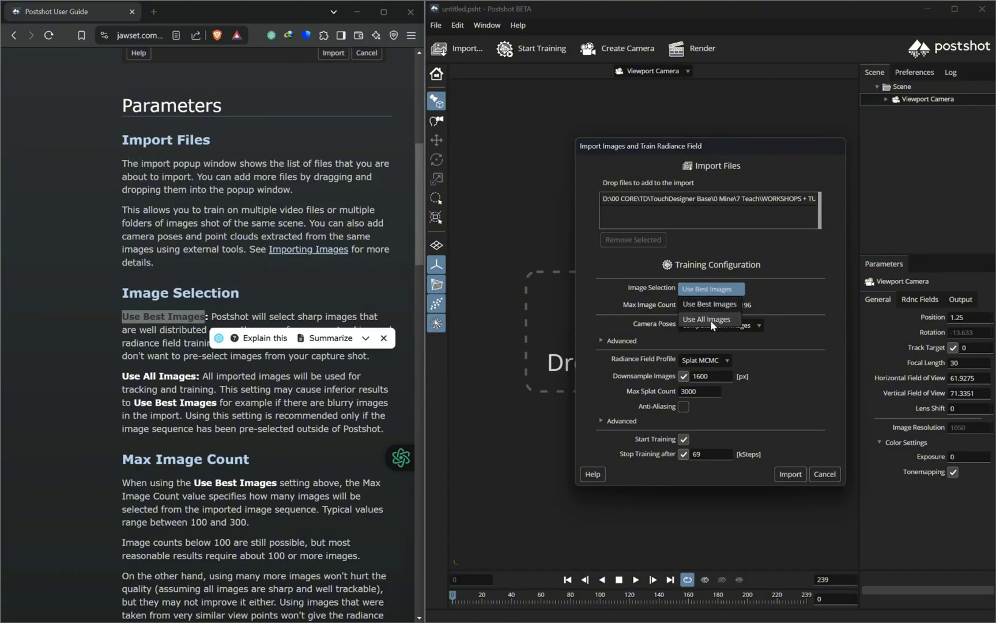
{"action": "left_click", "coordinate": [709, 304]}
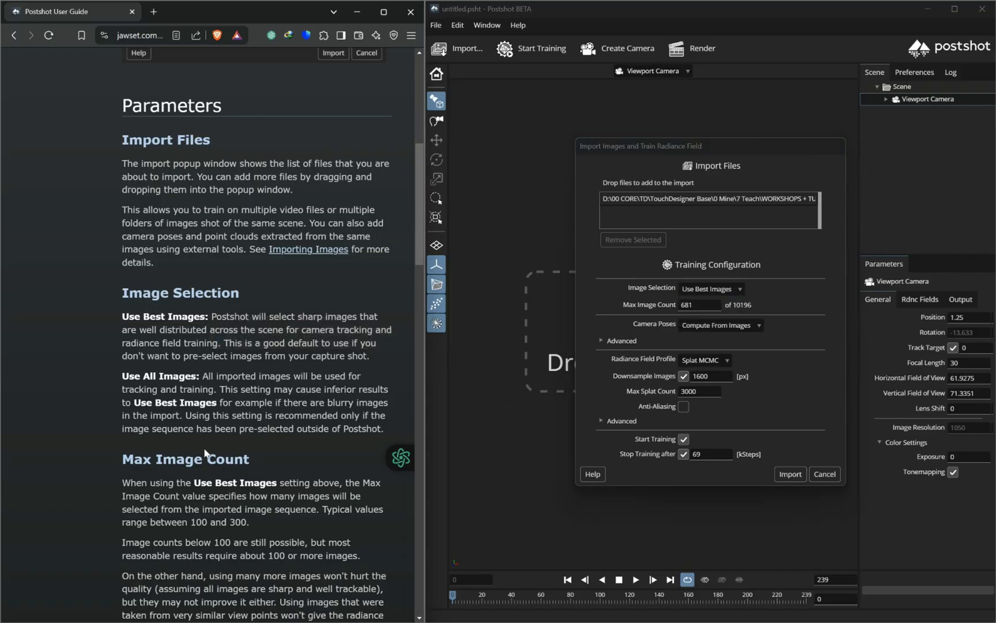
Read the guide's Max Image Count section on typical image counts and compare it with the import setting
{"action": "scroll", "coordinate": [208, 453], "scroll_direction": "down", "scroll_amount": 2}
{"action": "left_click_drag", "start_coordinate": [251, 341], "coordinate": [122, 342]}
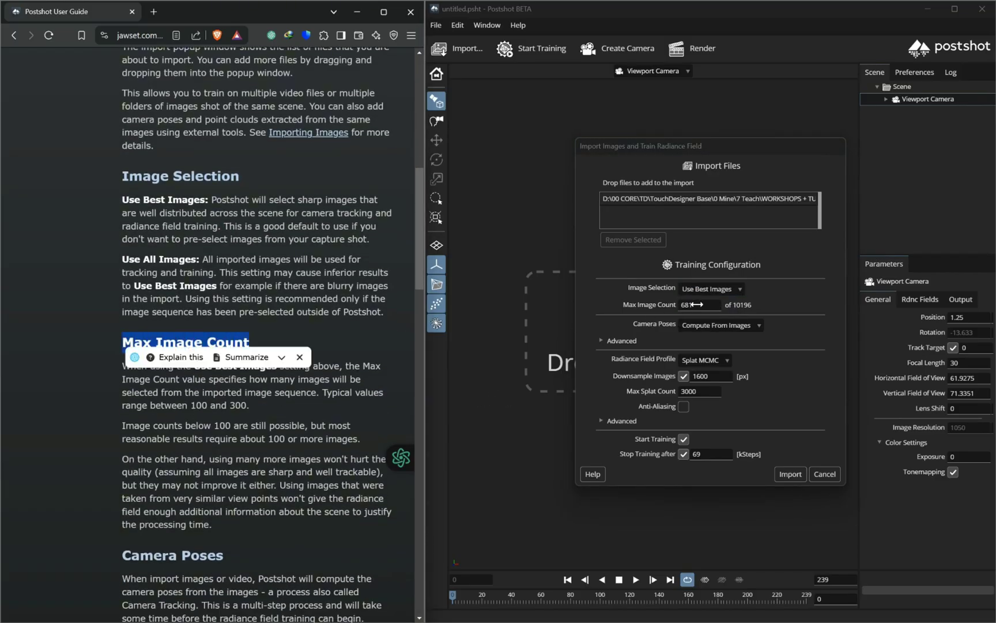
{"action": "scroll", "coordinate": [182, 421], "scroll_direction": "down", "scroll_amount": 1}
{"action": "left_click", "coordinate": [327, 333]}
{"action": "left_click_drag", "start_coordinate": [324, 333], "coordinate": [248, 348]}
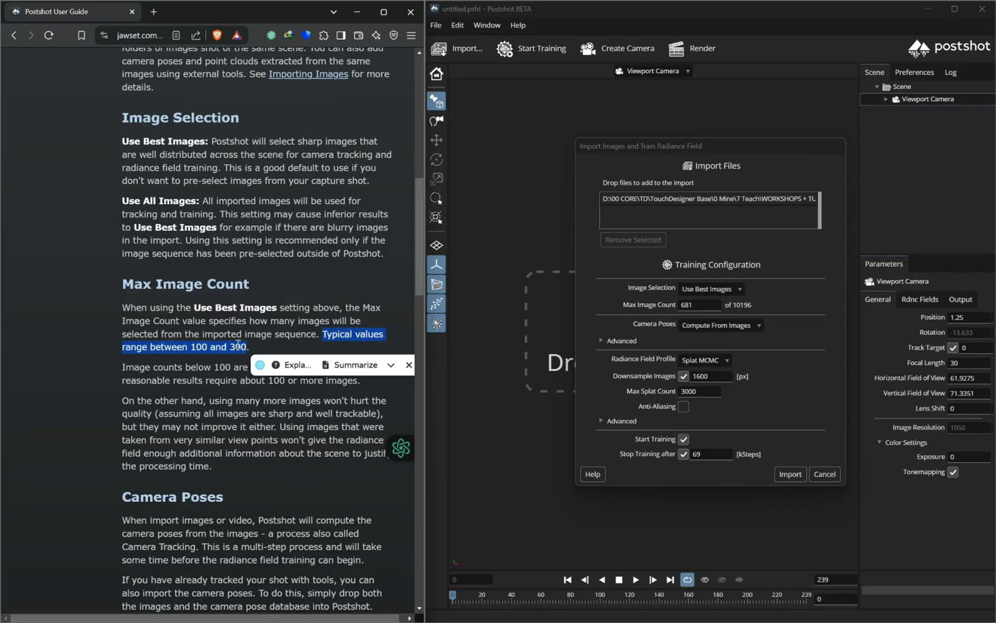
{"action": "left_click", "coordinate": [225, 357]}
{"action": "mouse_move", "coordinate": [344, 378]}
{"action": "left_mouse_down"}
{"action": "mouse_move", "coordinate": [161, 381]}
{"action": "mouse_move", "coordinate": [361, 380]}
{"action": "left_mouse_up"}
{"action": "left_click", "coordinate": [361, 382]}
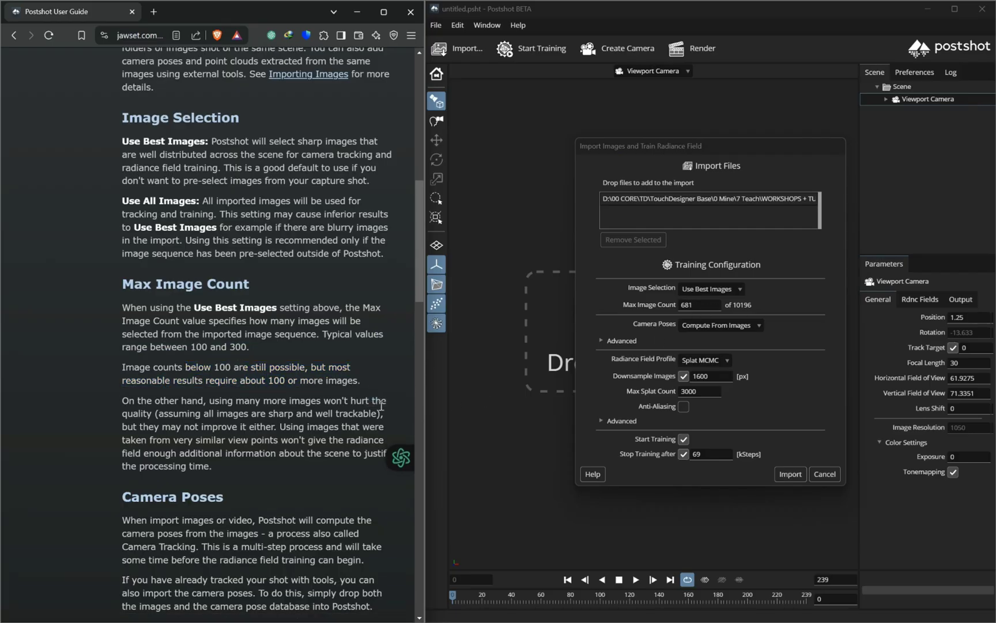
{"action": "left_click", "coordinate": [700, 305]}
{"action": "left_click", "coordinate": [231, 475]}
Check the available Camera Poses options and expand the advanced camera tracking settings
{"action": "left_click", "coordinate": [720, 325]}
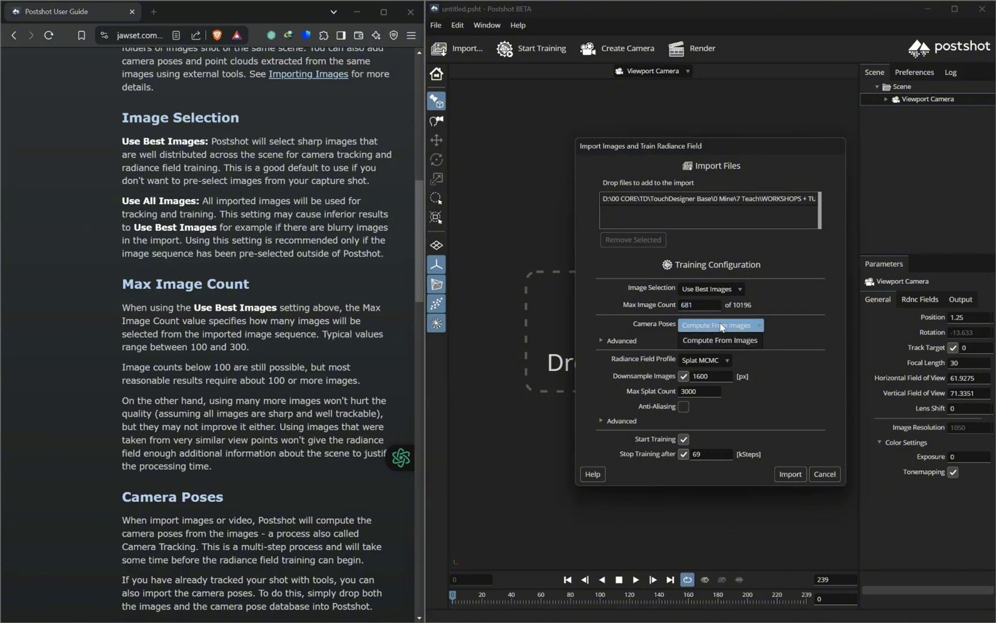
{"action": "left_click", "coordinate": [560, 355]}
{"action": "scroll", "coordinate": [222, 362], "scroll_direction": "down", "scroll_amount": 2}
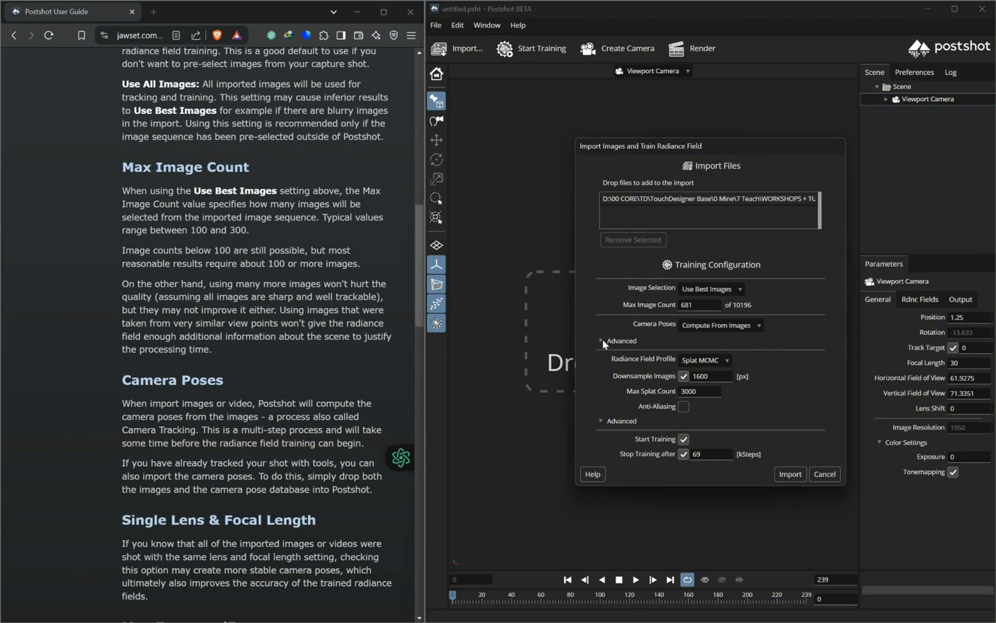
{"action": "left_click", "coordinate": [602, 340]}
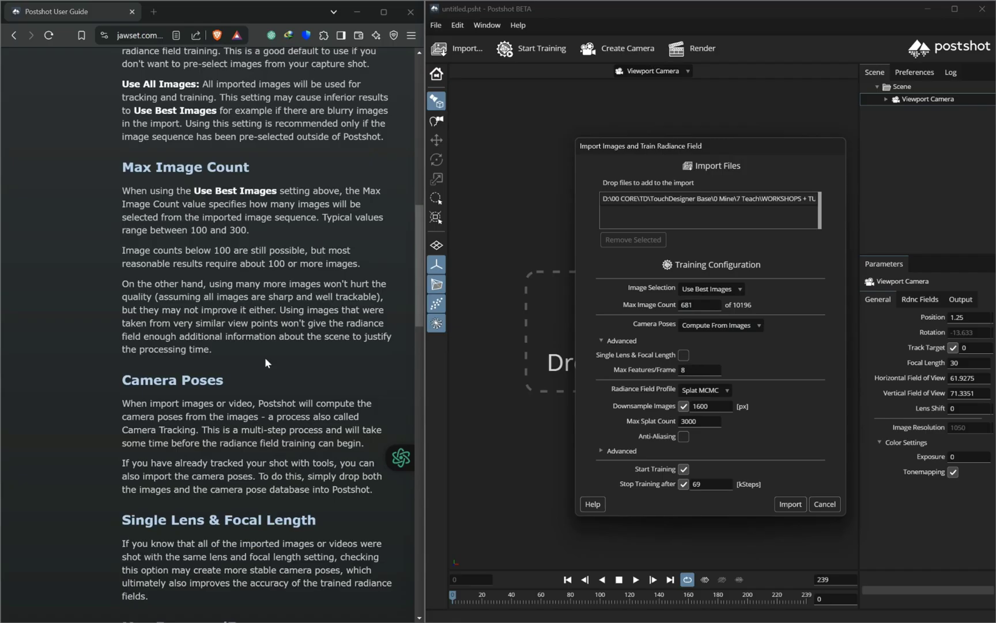
Read the guide's Single Lens & Focal Length and Max Features/Frame sections, including the effect of high and low feature counts
{"action": "scroll", "coordinate": [222, 208], "scroll_direction": "down", "scroll_amount": 3}
{"action": "double_click", "coordinate": [222, 206]}
{"action": "left_click_drag", "start_coordinate": [316, 344], "coordinate": [122, 345]}
{"action": "left_click", "coordinate": [315, 434]}
{"action": "scroll", "coordinate": [293, 432], "scroll_direction": "down", "scroll_amount": 2}
{"action": "left_click_drag", "start_coordinate": [165, 447], "coordinate": [354, 473]}
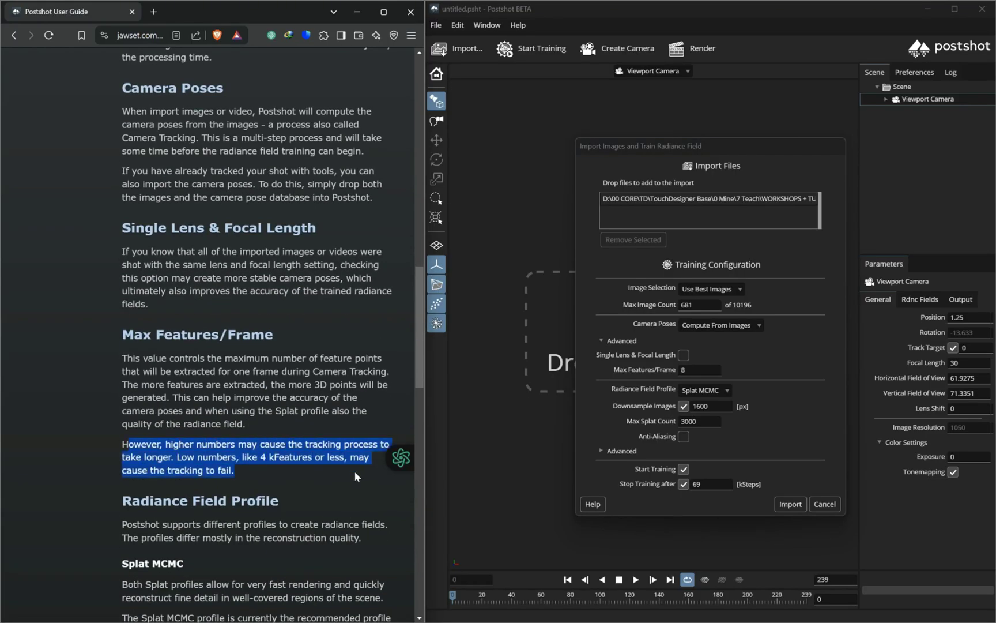
{"action": "left_click_drag", "start_coordinate": [261, 457], "coordinate": [345, 457]}
{"action": "left_click_drag", "start_coordinate": [122, 470], "coordinate": [233, 471]}
{"action": "left_click", "coordinate": [293, 441]}
{"action": "left_click_drag", "start_coordinate": [232, 397], "coordinate": [311, 424]}
{"action": "left_click", "coordinate": [311, 424]}
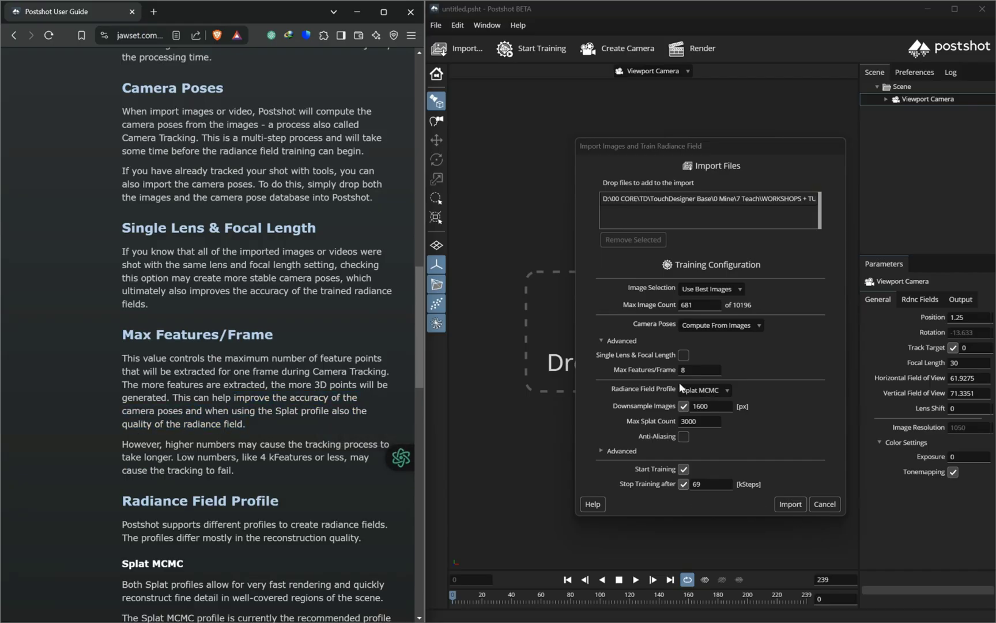
Set Max Features/Frame to 6 in the training configuration
{"action": "scroll", "coordinate": [312, 423], "scroll_direction": "down", "scroll_amount": 1}
{"action": "left_click", "coordinate": [692, 370]}
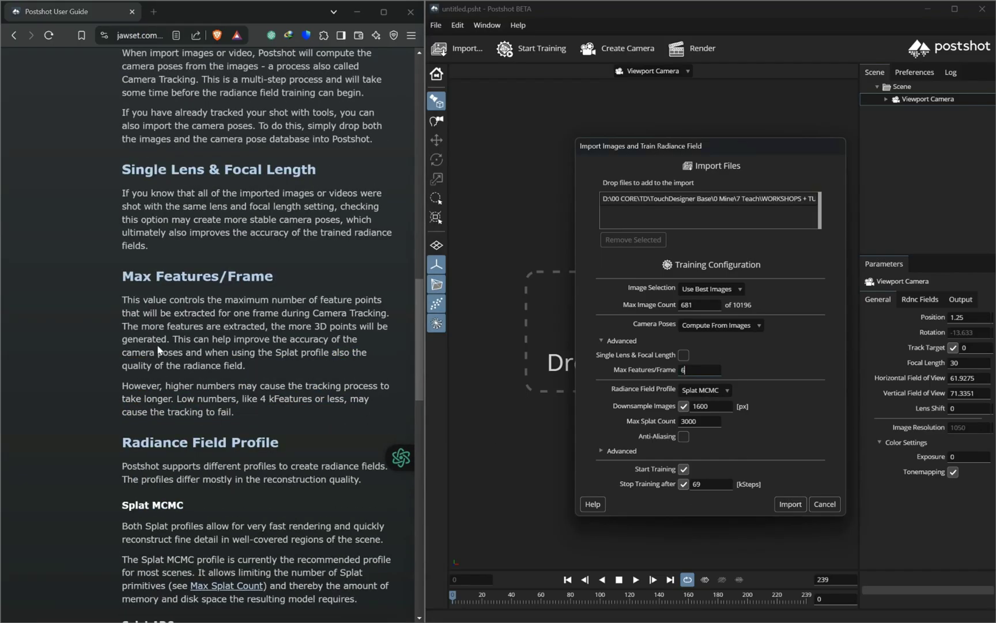
{"action": "type", "text": "6"}
Read the guide's Radiance Field Profile section on Splat MCMC and select Splat MCMC as the radiance field profile
{"action": "scroll", "coordinate": [314, 444], "scroll_direction": "down", "scroll_amount": 2}
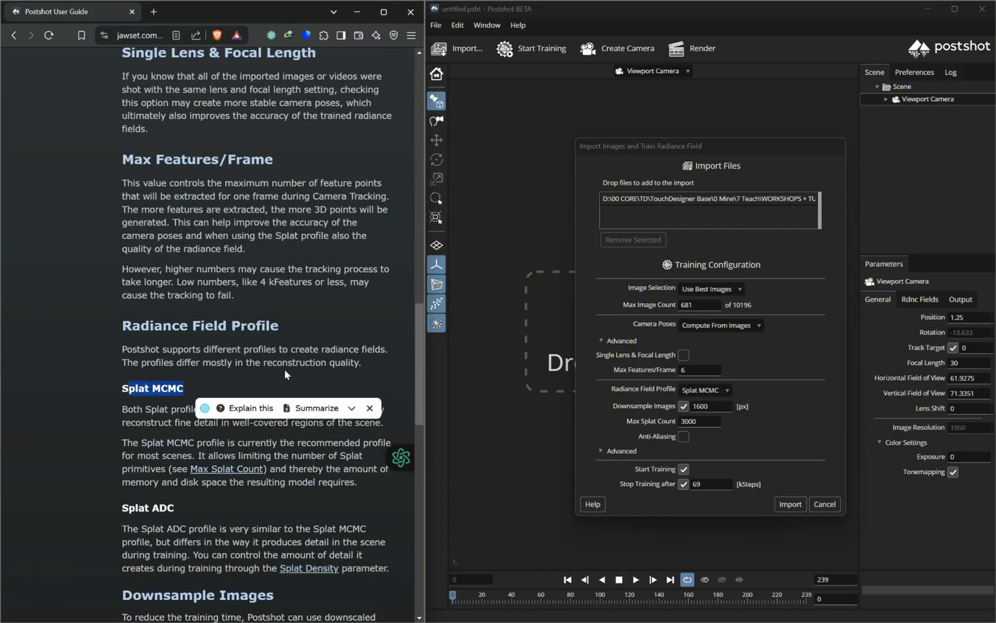
{"action": "left_click", "coordinate": [241, 378]}
{"action": "scroll", "coordinate": [241, 378], "scroll_direction": "down", "scroll_amount": 2}
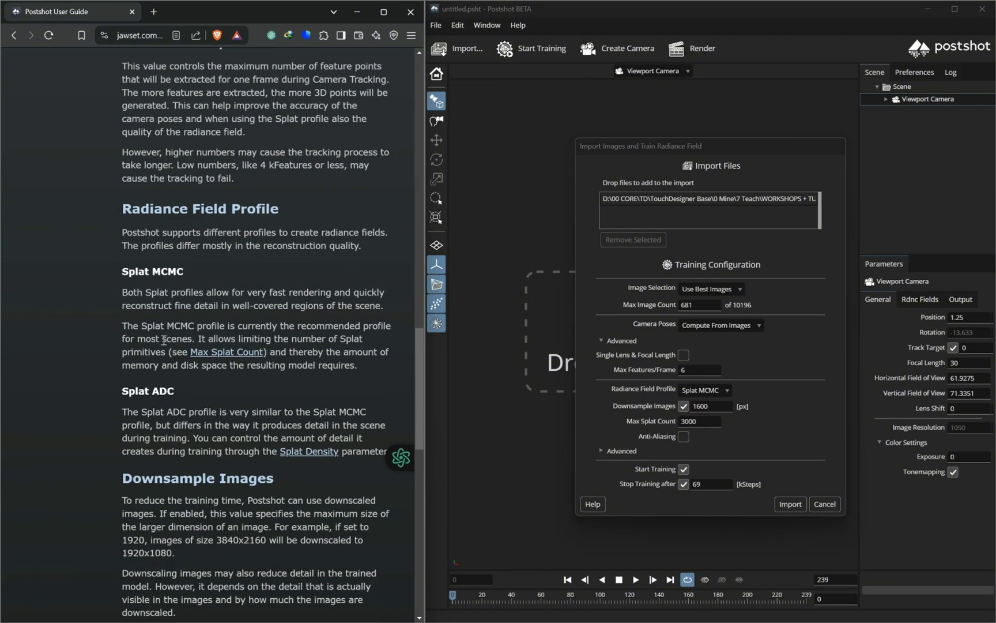
{"action": "scroll", "coordinate": [220, 321], "scroll_direction": "down", "scroll_amount": 1}
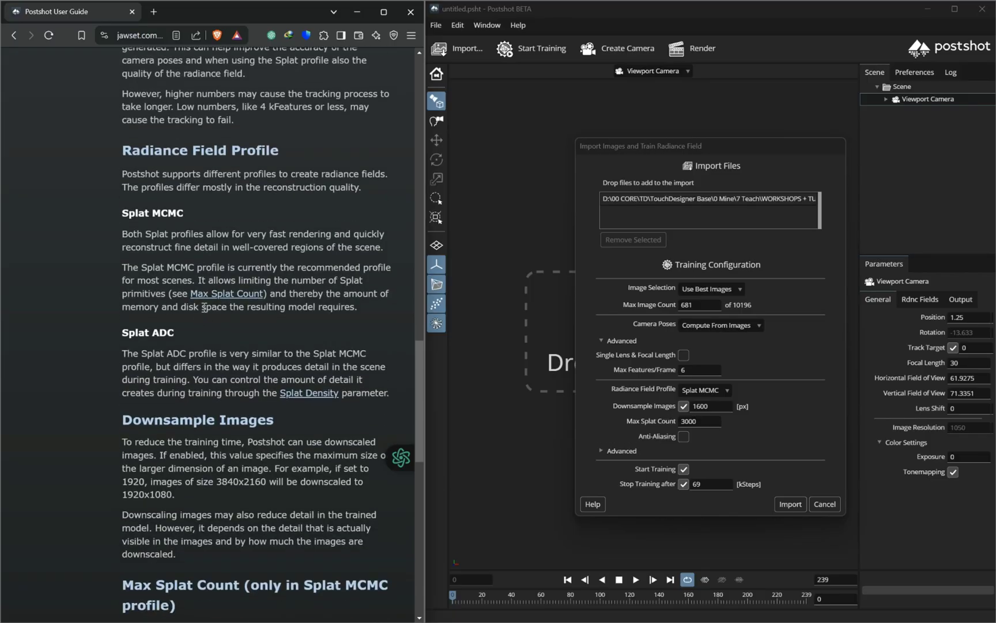
{"action": "scroll", "coordinate": [135, 328], "scroll_direction": "up", "scroll_amount": 1}
{"action": "left_click_drag", "start_coordinate": [287, 291], "coordinate": [381, 306]}
{"action": "left_click", "coordinate": [242, 286]}
{"action": "left_click_drag", "start_coordinate": [247, 292], "coordinate": [167, 306]}
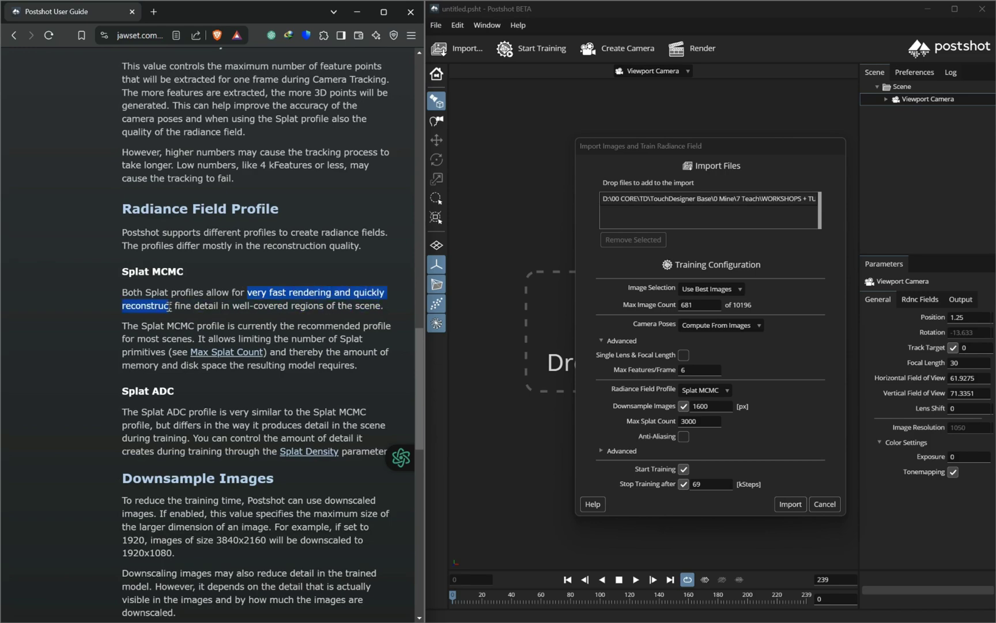
{"action": "left_click_drag", "start_coordinate": [279, 310], "coordinate": [383, 306]}
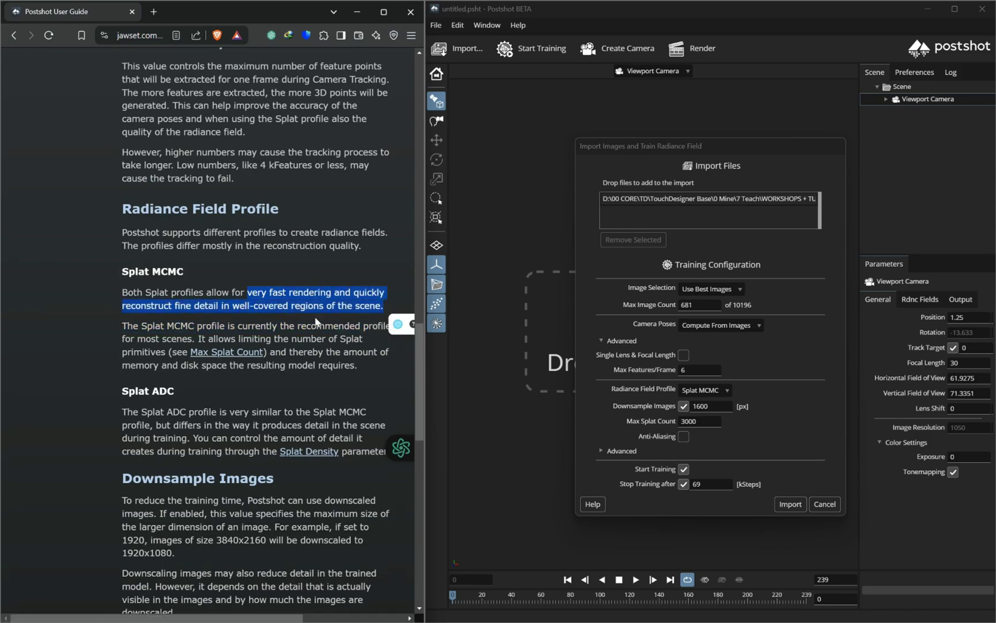
{"action": "left_click", "coordinate": [320, 304]}
{"action": "left_click", "coordinate": [710, 393]}
{"action": "left_click", "coordinate": [702, 406]}
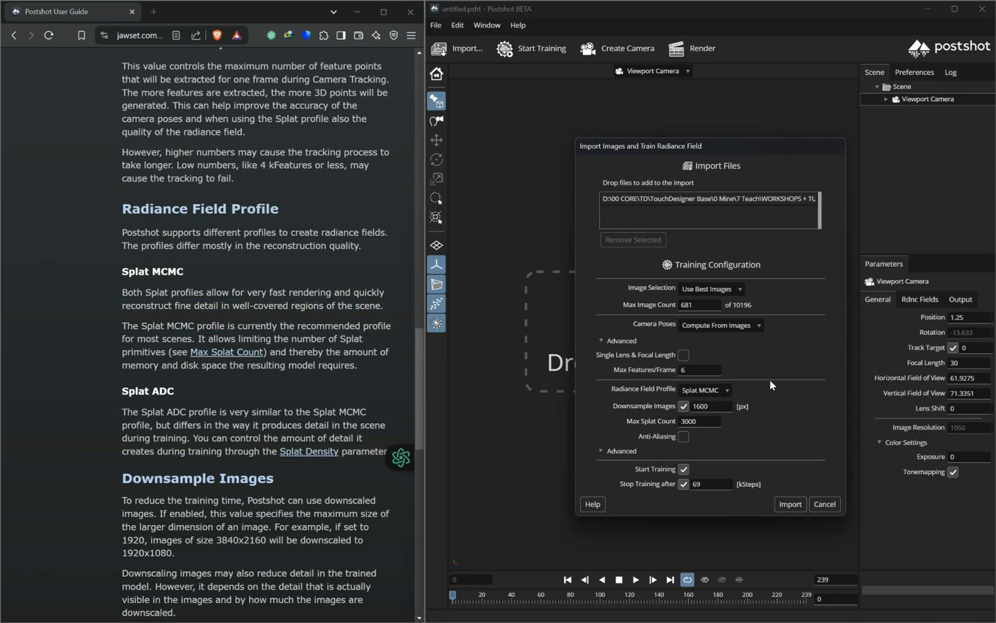
Read the guide's Downsample Images and Max Splat Count sections, including how splat count affects memory, disk space and detail
{"action": "scroll", "coordinate": [232, 367], "scroll_direction": "down", "scroll_amount": 2}
{"action": "left_click_drag", "start_coordinate": [280, 362], "coordinate": [122, 362]}
{"action": "left_click", "coordinate": [162, 444]}
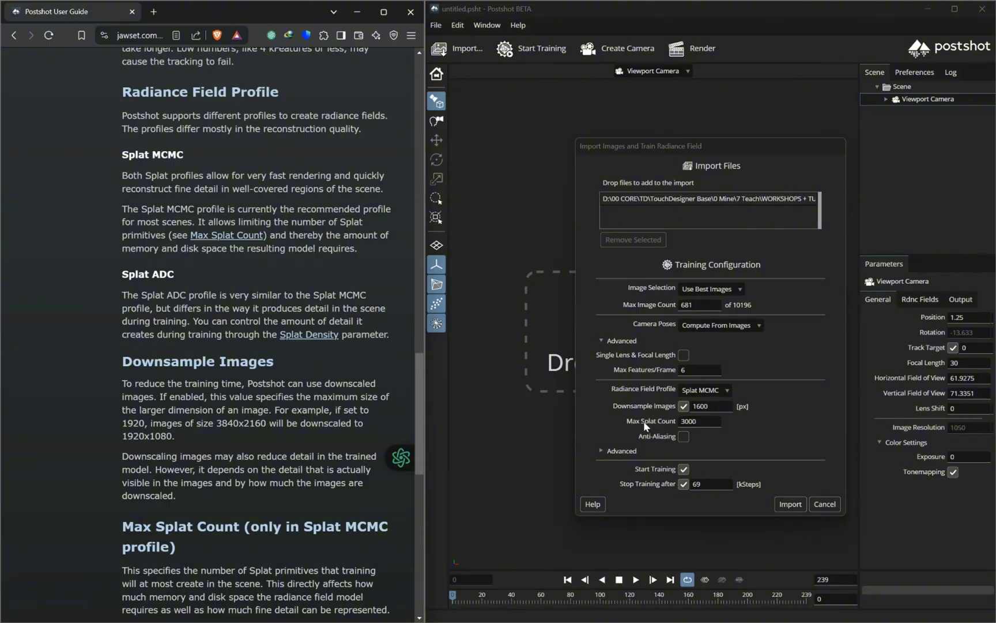
{"action": "scroll", "coordinate": [173, 375], "scroll_direction": "down", "scroll_amount": 3}
{"action": "left_click_drag", "start_coordinate": [121, 351], "coordinate": [196, 385]}
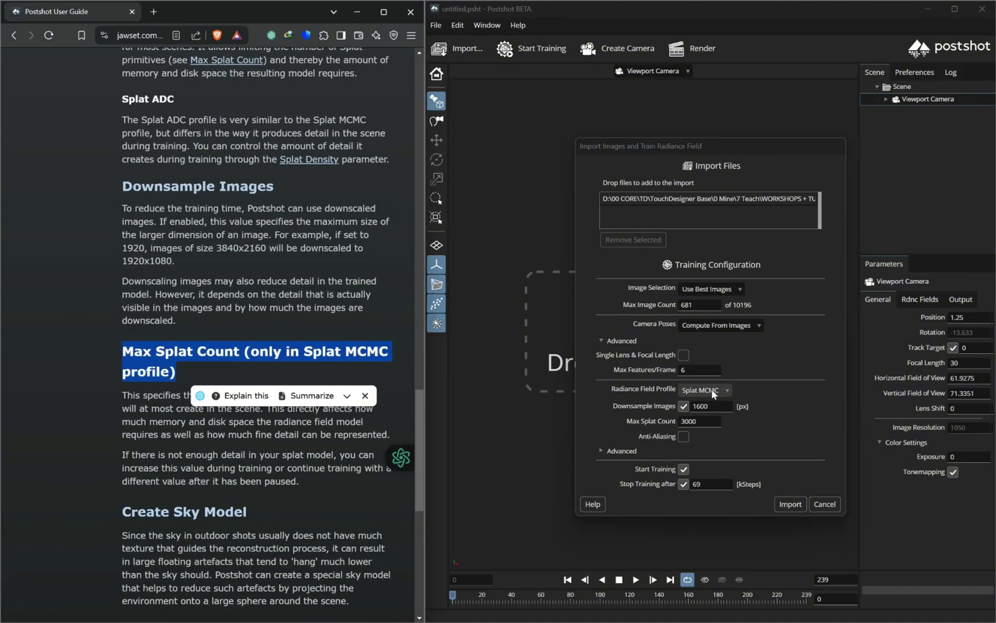
{"action": "left_click", "coordinate": [200, 464]}
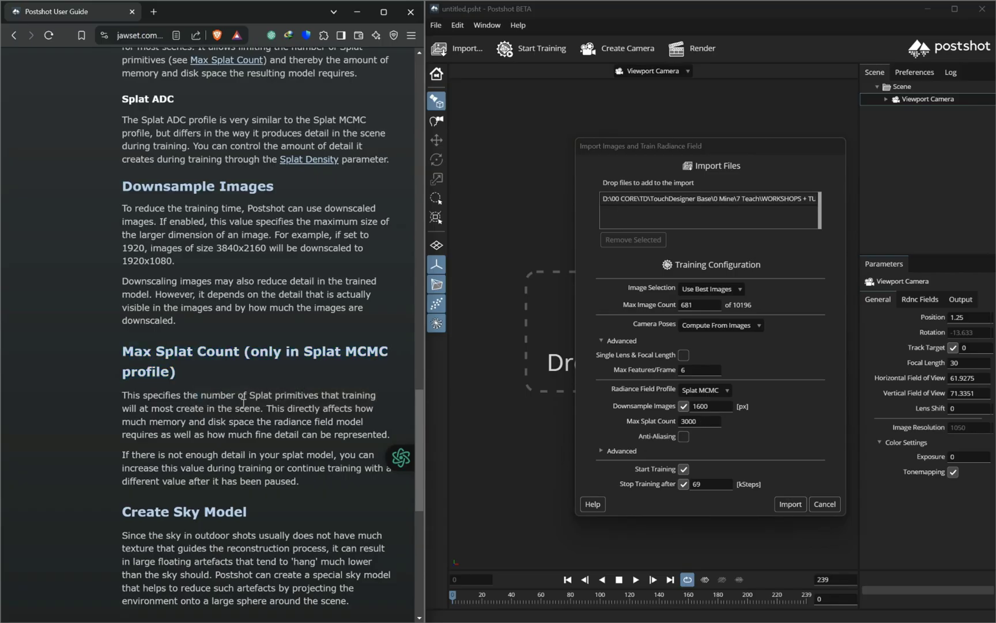
{"action": "scroll", "coordinate": [285, 350], "scroll_direction": "down", "scroll_amount": 1}
{"action": "left_click_drag", "start_coordinate": [269, 350], "coordinate": [392, 378]}
Set Max Features/Frame to 8, Max Splat Count to 1500 and training stop to 15 kSteps, then import the footage to start training
{"action": "left_click", "coordinate": [701, 422]}
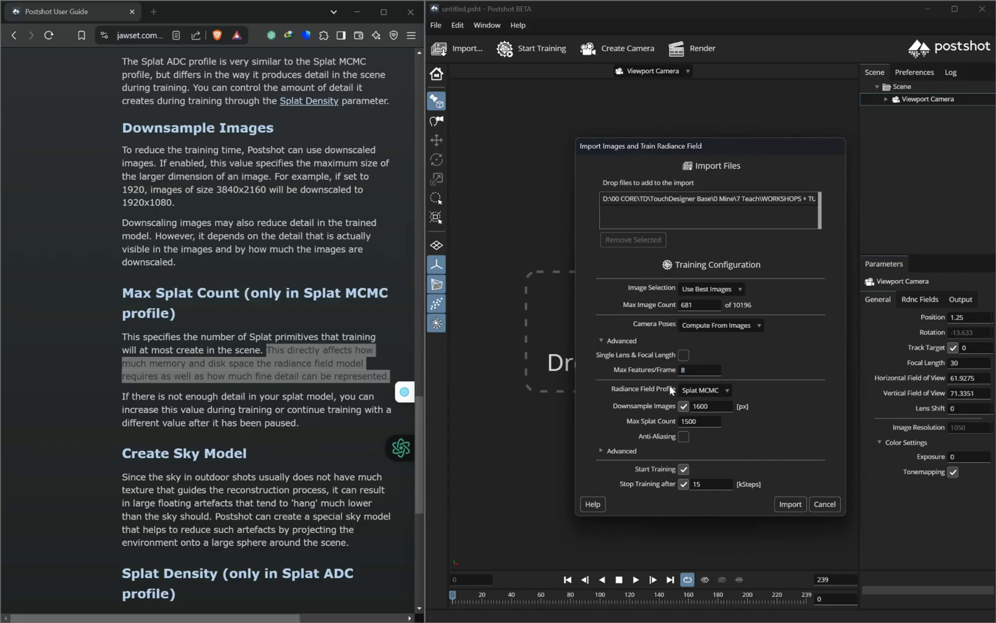
{"action": "left_click", "coordinate": [789, 504]}
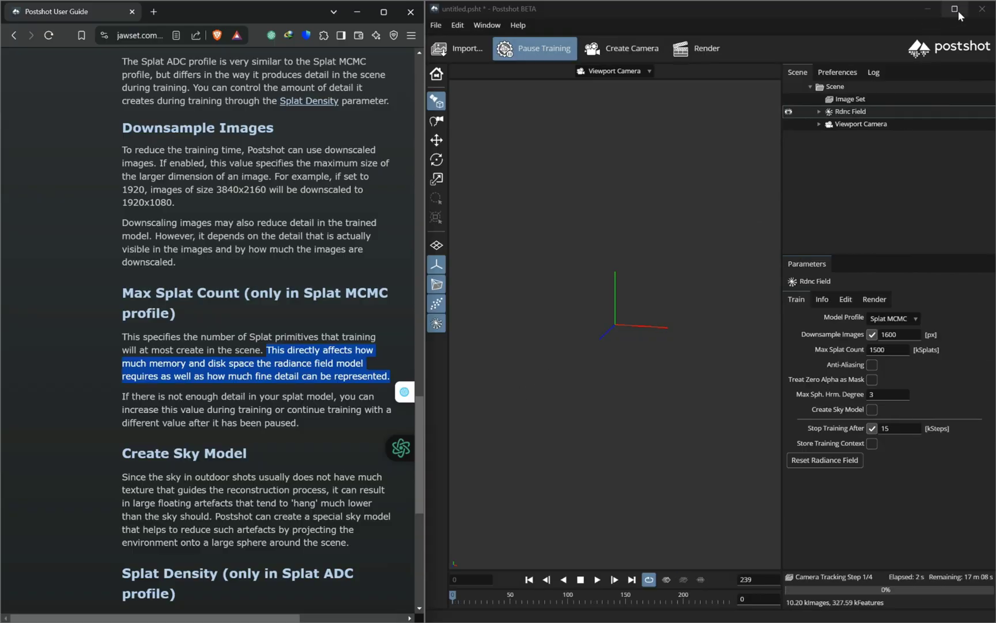
{"action": "left_click", "coordinate": [958, 11]}
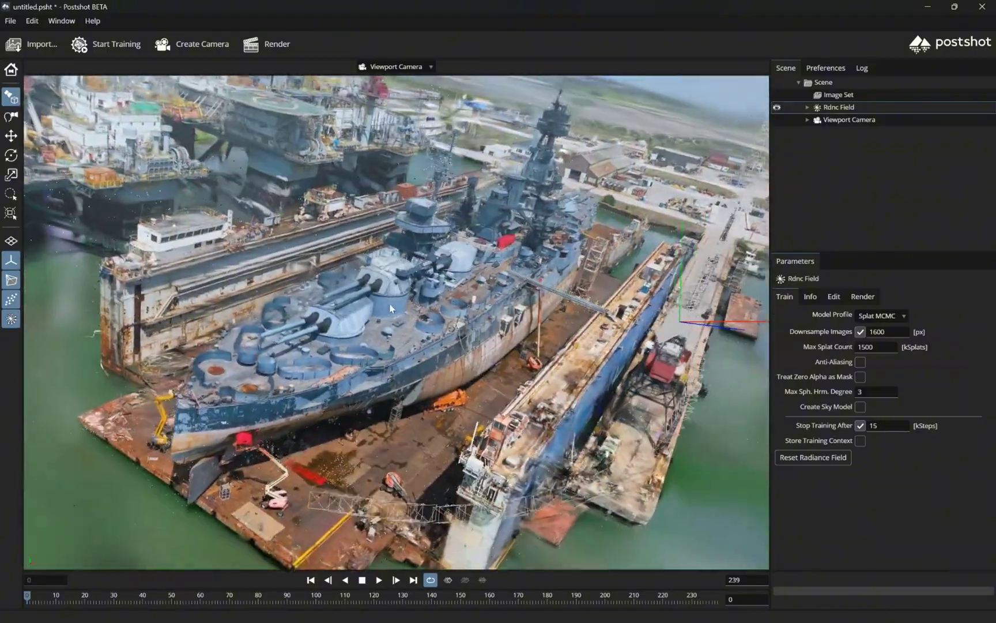
Circle-select the central splats of the trained scene, invert the selection and delete the outlying splats
{"action": "scroll", "coordinate": [438, 230], "scroll_direction": "down", "scroll_amount": 10}
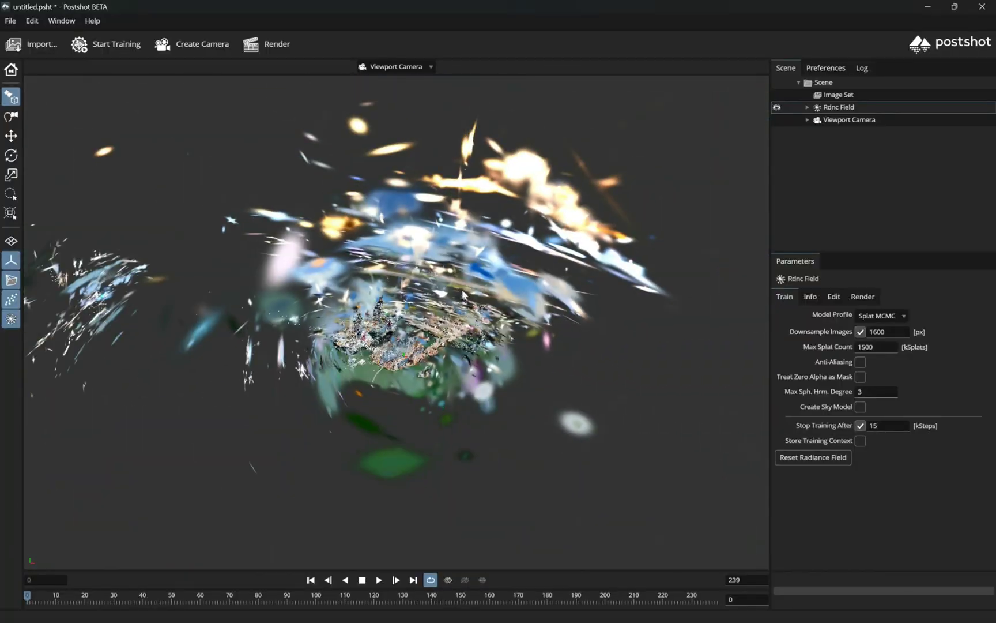
{"action": "left_click_drag", "start_coordinate": [463, 294], "coordinate": [465, 363]}
{"action": "left_click_drag", "start_coordinate": [346, 331], "coordinate": [345, 343]}
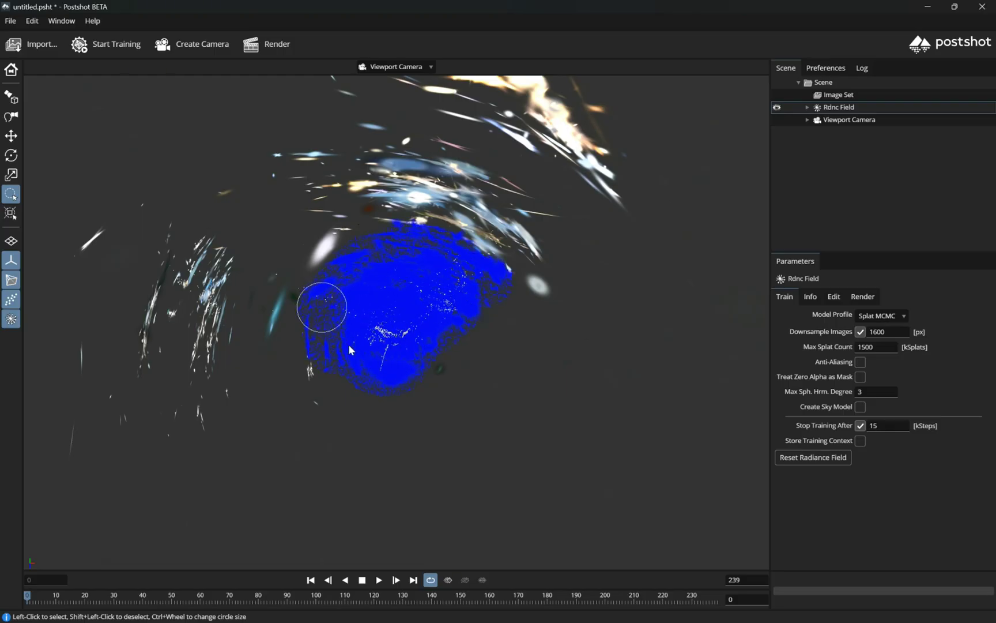
{"action": "left_click", "coordinate": [438, 356]}
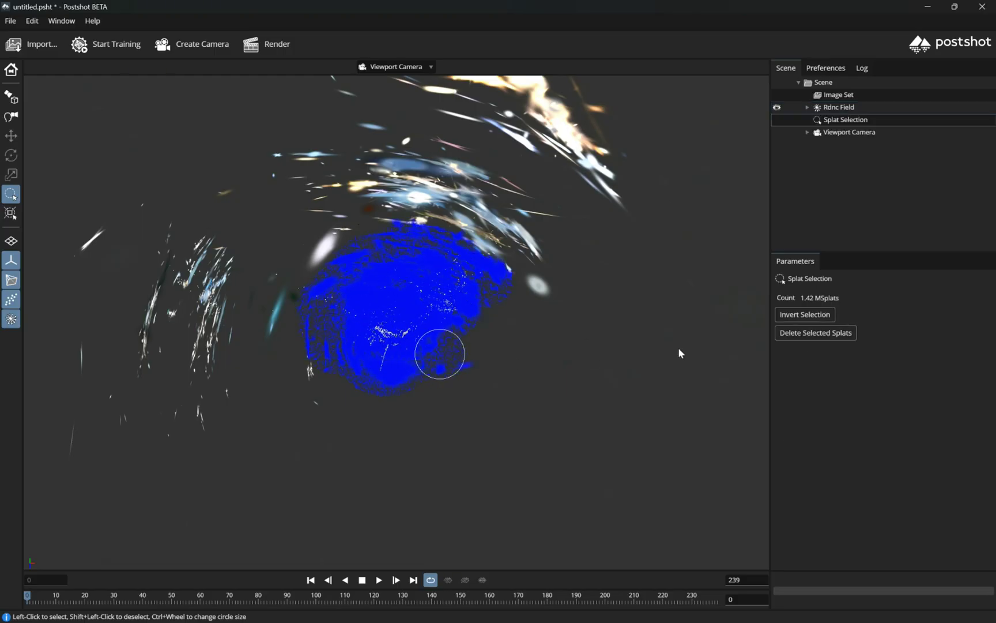
{"action": "left_click", "coordinate": [806, 315]}
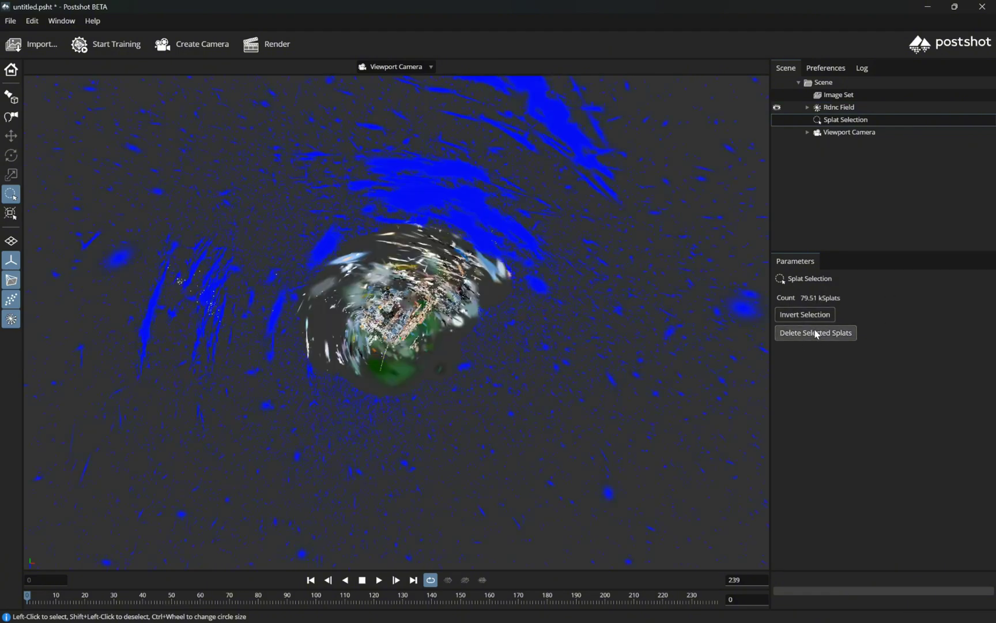
{"action": "left_click", "coordinate": [816, 333]}
{"action": "key", "text": "Escape"}
Brush over the stray sky splats arching above the harbour and remove them
{"action": "left_click_drag", "start_coordinate": [395, 288], "coordinate": [471, 370]}
{"action": "scroll", "coordinate": [395, 318], "scroll_direction": "up", "scroll_amount": 10}
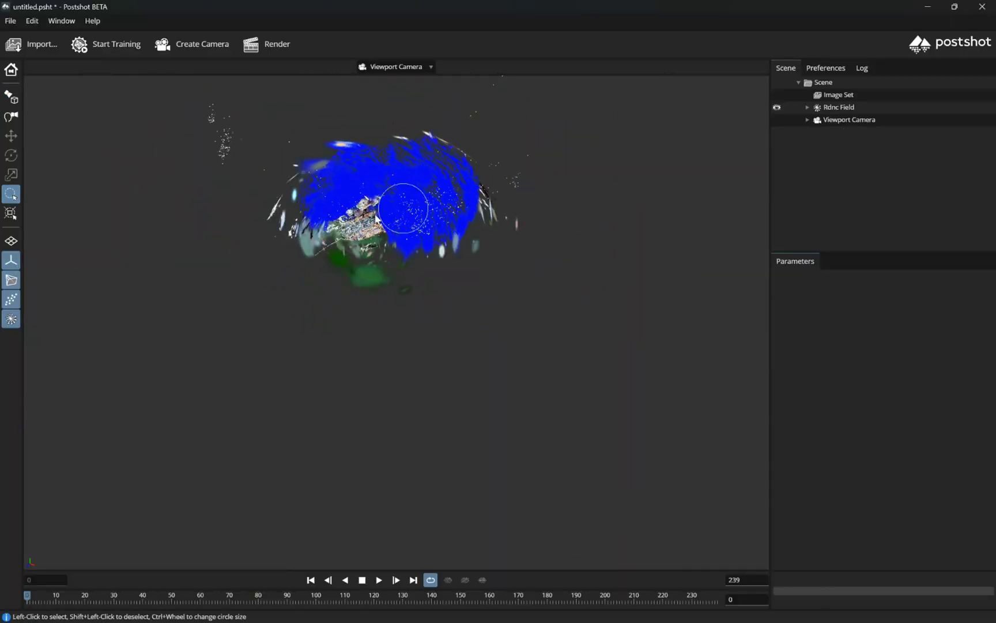
{"action": "left_click", "coordinate": [733, 378]}
{"action": "scroll", "coordinate": [521, 396], "scroll_direction": "up", "scroll_amount": 5}
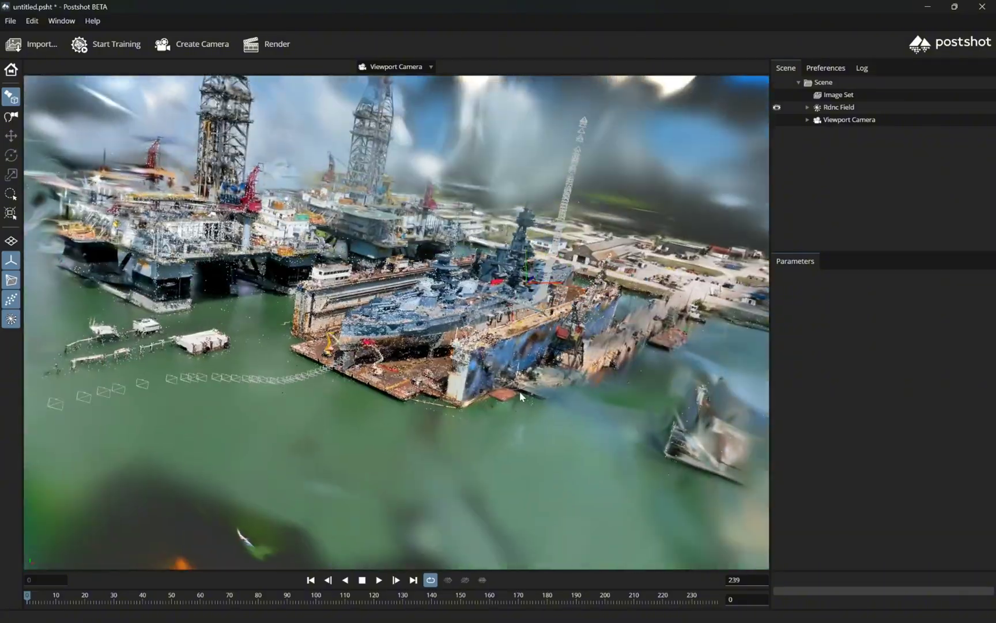
{"action": "scroll", "coordinate": [521, 396], "scroll_direction": "down", "scroll_amount": 5}
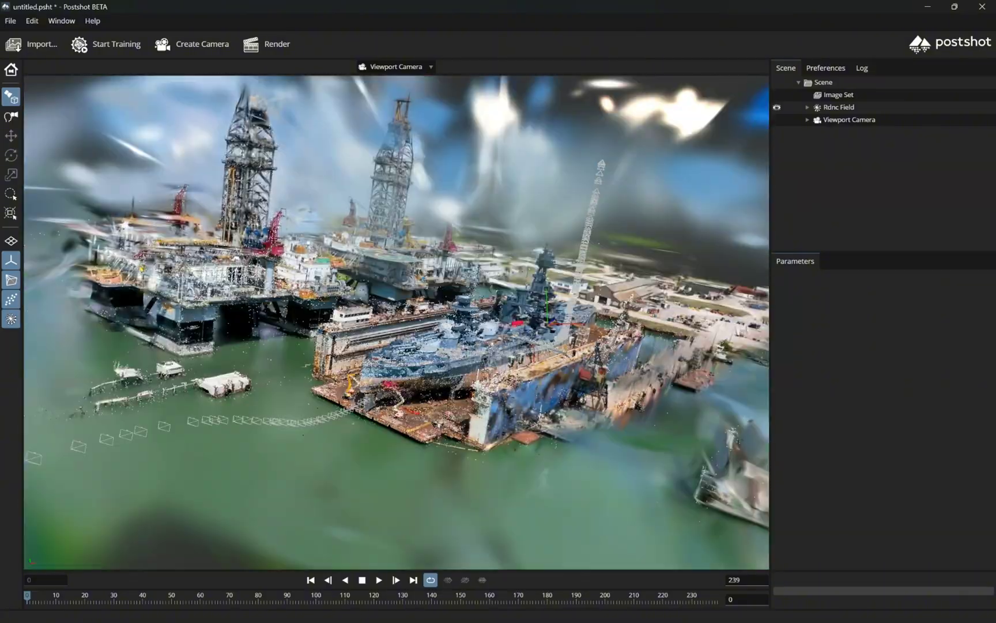
{"action": "scroll", "coordinate": [520, 397], "scroll_direction": "up", "scroll_amount": 8}
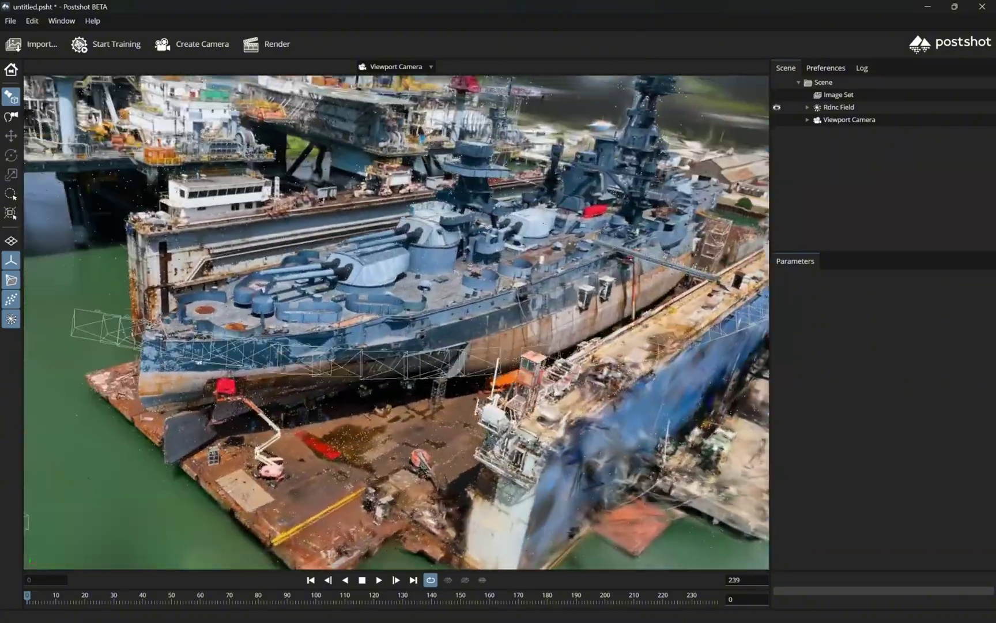
{"action": "scroll", "coordinate": [482, 512], "scroll_direction": "down", "scroll_amount": 5}
Circle-select the blurry splats hanging below the harbour's near edge and remove them
{"action": "key", "text": "c"}
{"action": "left_click_drag", "start_coordinate": [455, 366], "coordinate": [411, 340]}
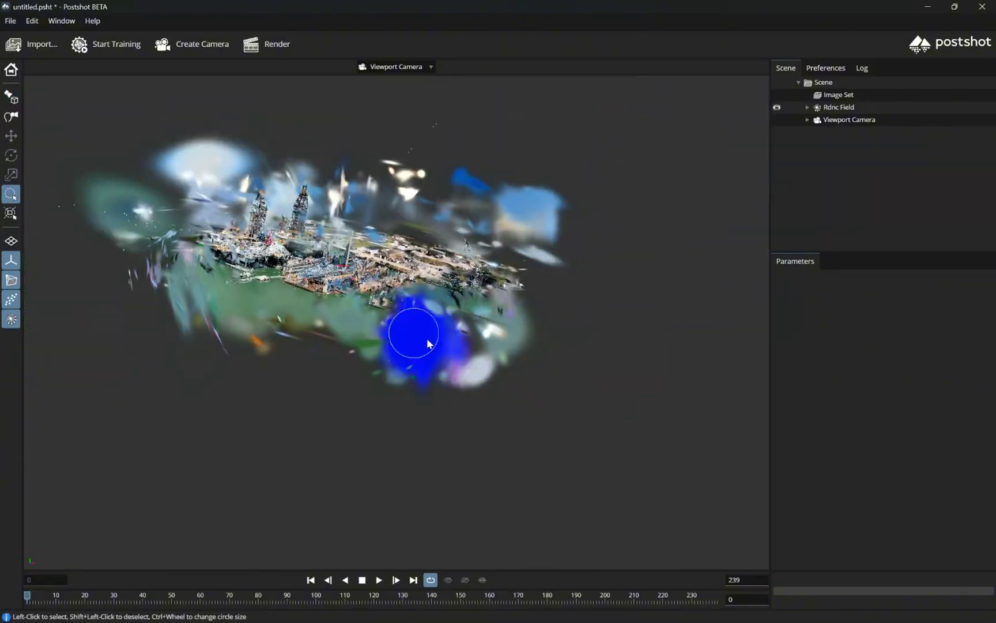
{"action": "key", "text": "Escape"}
{"action": "scroll", "coordinate": [552, 453], "scroll_direction": "up", "scroll_amount": 8}
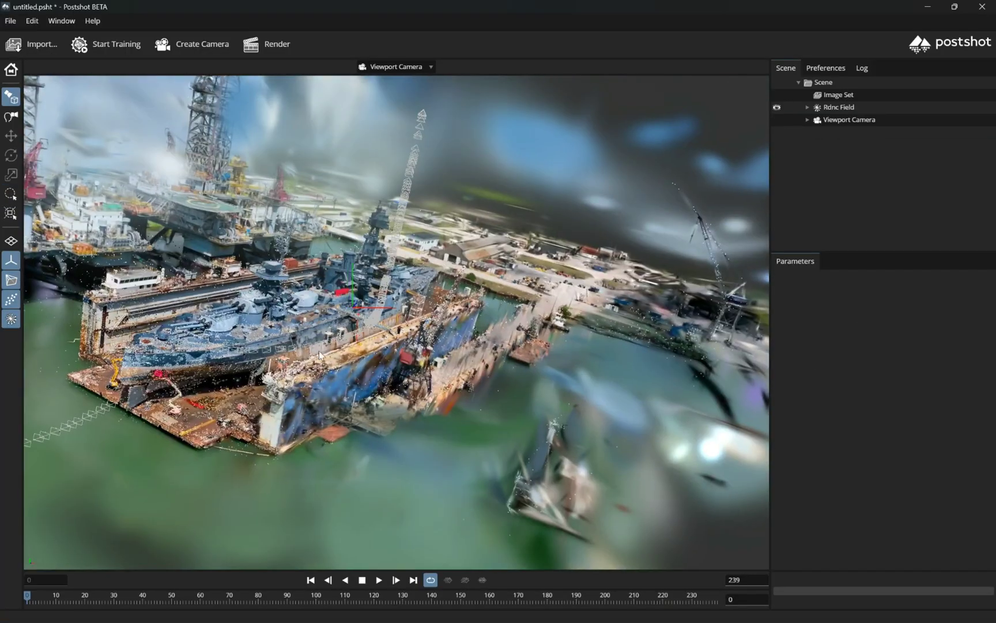
Circle-select the large blurry splats floating above the dock and remove them
{"action": "scroll", "coordinate": [552, 453], "scroll_direction": "down", "scroll_amount": 8}
{"action": "key", "text": "c"}
{"action": "left_click", "coordinate": [571, 407]}
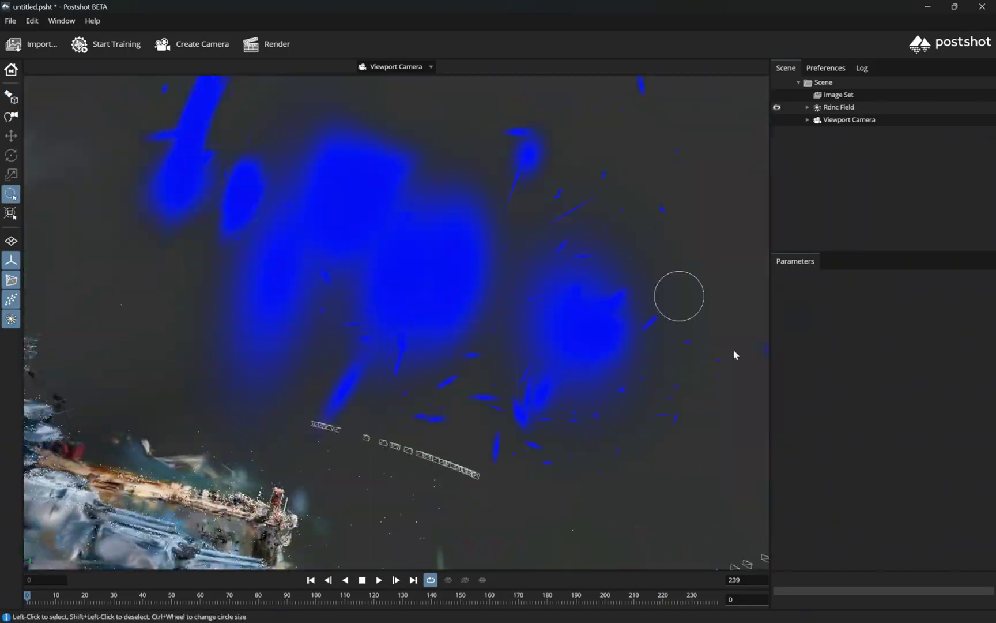
{"action": "key", "text": "Escape"}
{"action": "scroll", "coordinate": [211, 397], "scroll_direction": "up", "scroll_amount": 8}
Brush over the sky splats behind the battleship and the streaks along the scene's outer fringe, and remove them
{"action": "mouse_move", "coordinate": [211, 396]}
{"action": "middle_mouse_down"}
{"action": "mouse_move", "coordinate": [552, 144]}
{"action": "mouse_move", "coordinate": [494, 263]}
{"action": "middle_mouse_up"}
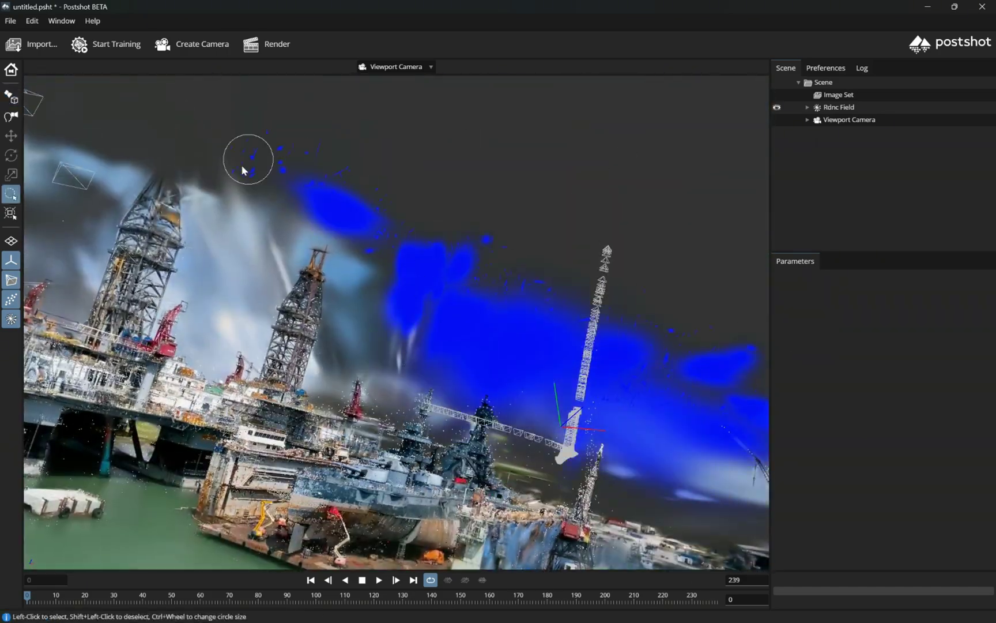
{"action": "middle_click_drag", "start_coordinate": [617, 434], "coordinate": [576, 346]}
{"action": "scroll", "coordinate": [577, 346], "scroll_direction": "down", "scroll_amount": 5}
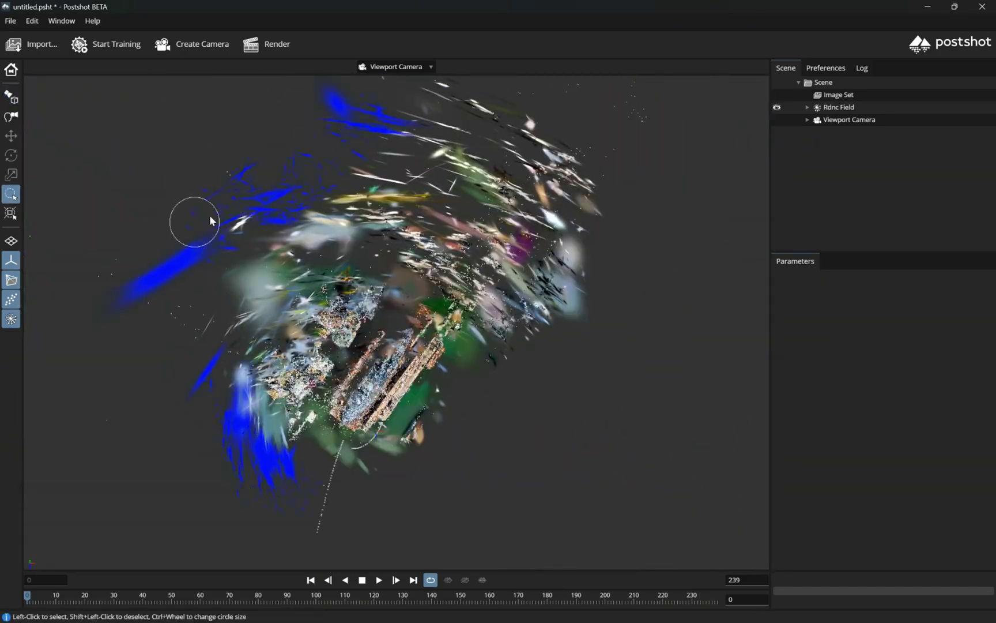
{"action": "left_click", "coordinate": [273, 376]}
{"action": "key", "text": "Escape"}
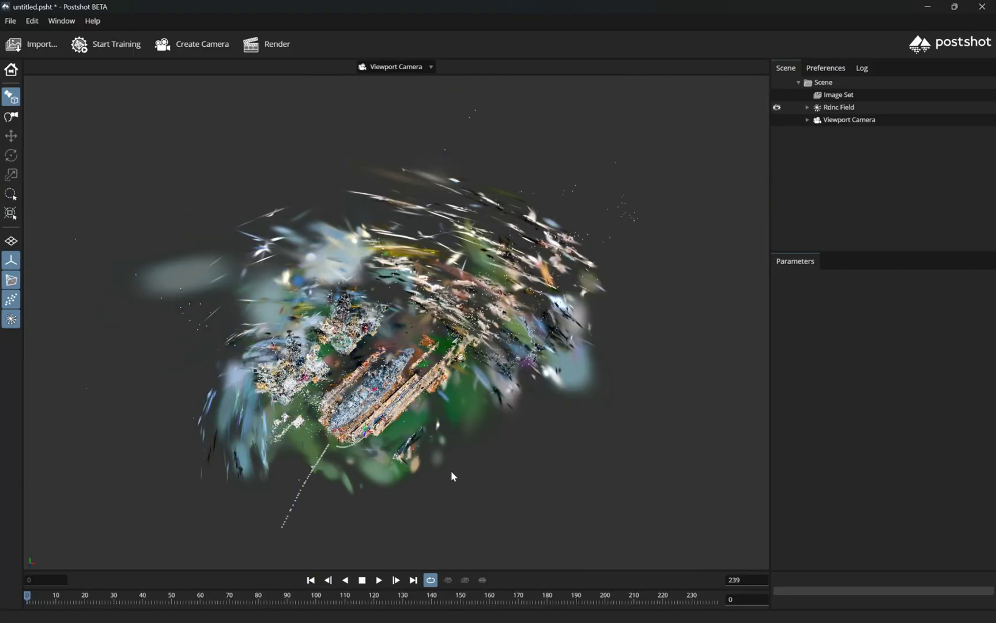
Select and remove the remaining cloudy splats around the oil rig towers
{"action": "mouse_move", "coordinate": [355, 243]}
{"action": "middle_mouse_down"}
{"action": "mouse_move", "coordinate": [400, 472]}
{"action": "mouse_move", "coordinate": [193, 253]}
{"action": "mouse_move", "coordinate": [262, 342]}
{"action": "middle_mouse_up"}
{"action": "mouse_move", "coordinate": [330, 481]}
{"action": "middle_mouse_down"}
{"action": "mouse_move", "coordinate": [341, 450]}
{"action": "mouse_move", "coordinate": [315, 388]}
{"action": "middle_mouse_up"}
{"action": "middle_click_drag", "start_coordinate": [115, 162], "coordinate": [347, 195]}
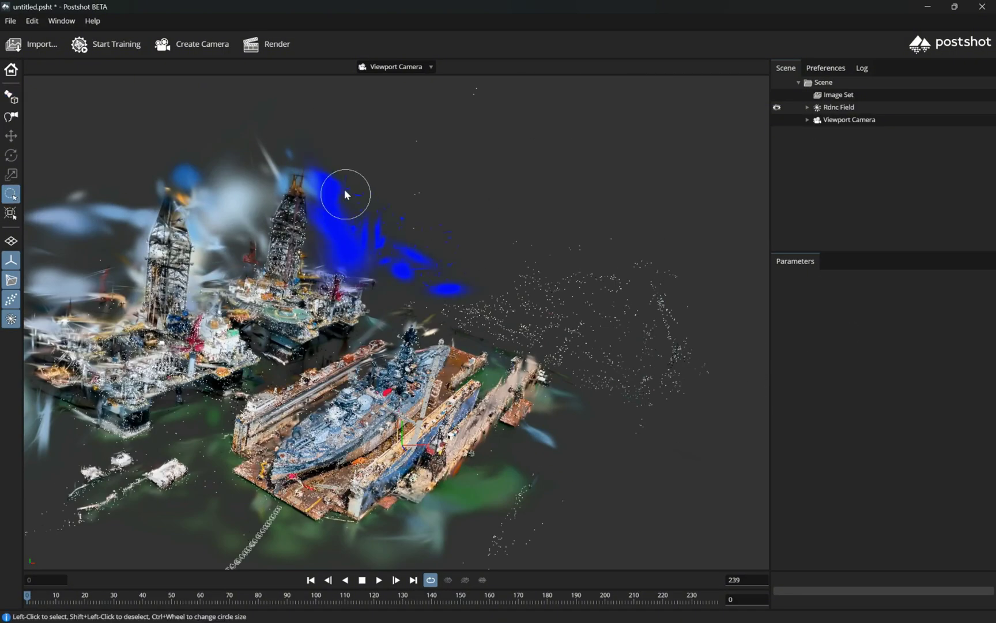
{"action": "middle_click_drag", "start_coordinate": [575, 302], "coordinate": [129, 407]}
{"action": "left_click", "coordinate": [319, 179]}
{"action": "middle_click_drag", "start_coordinate": [318, 178], "coordinate": [461, 242]}
Level the radiance field by setting its Y translation to 3, X rotation to -25.3914 and Z rotation to 4.04594
{"action": "left_click", "coordinate": [839, 107]}
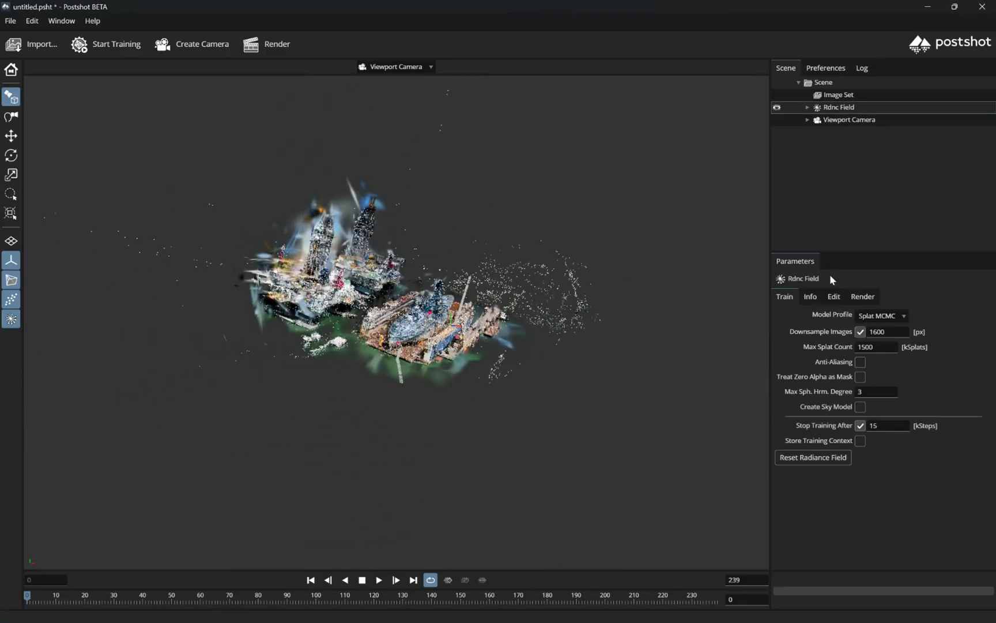
{"action": "left_click", "coordinate": [833, 296]}
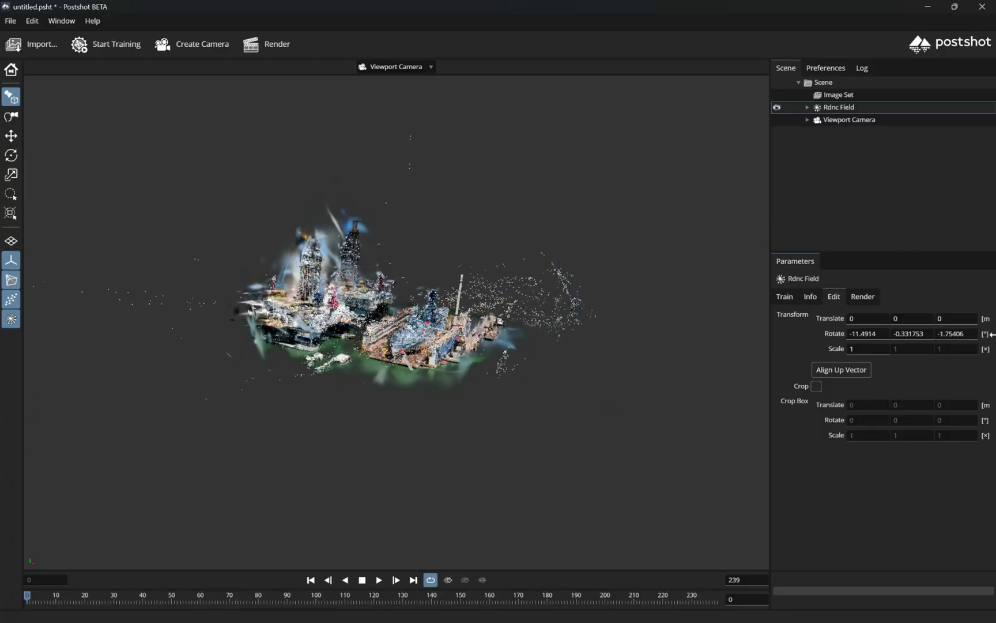
{"action": "left_click_drag", "start_coordinate": [960, 333], "coordinate": [974, 333]}
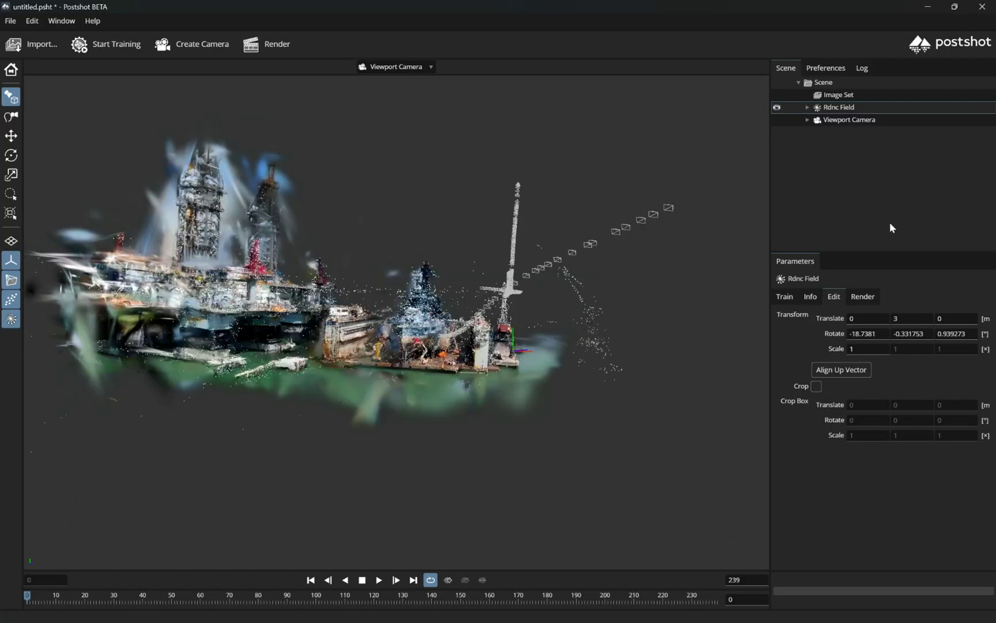
{"action": "left_click_drag", "start_coordinate": [559, 397], "coordinate": [559, 355]}
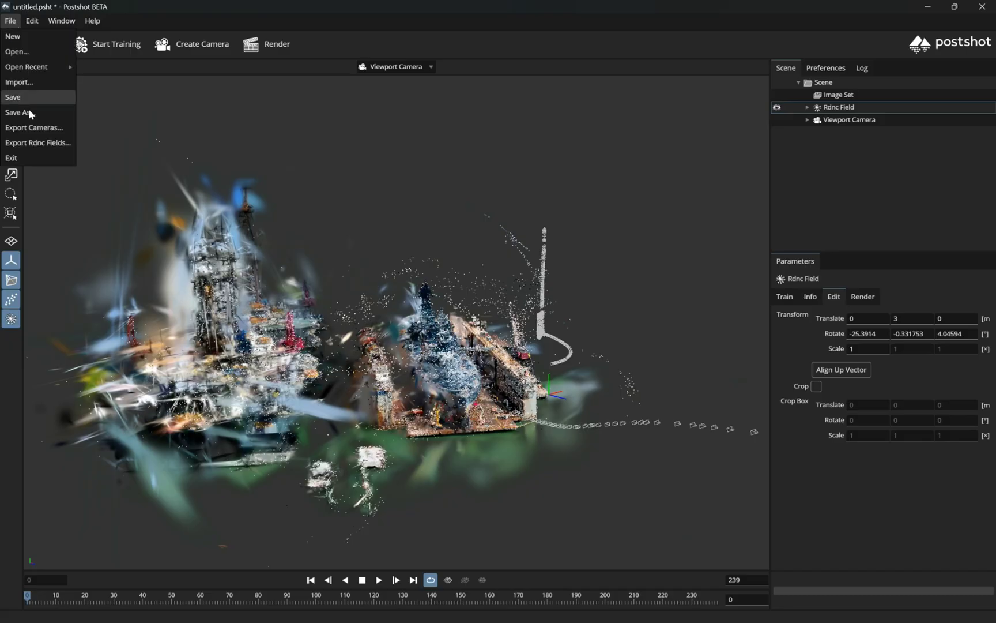
Begin exporting the radiance field as a PLY file named USS SHIP and browse to the project folder
{"action": "left_click", "coordinate": [40, 140]}
{"action": "type", "text": "USS SHIP"}
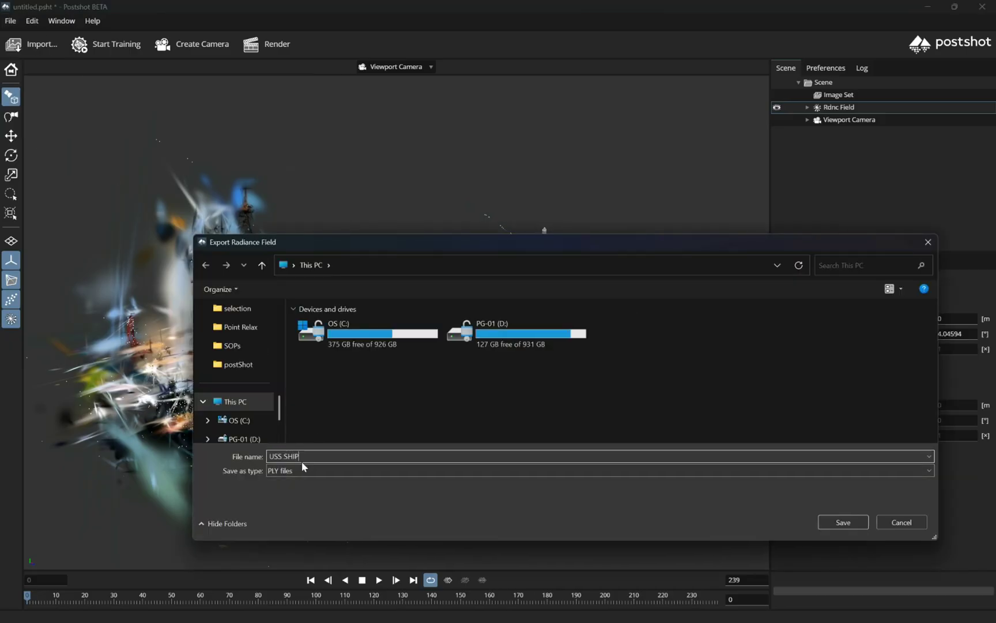
{"action": "scroll", "coordinate": [242, 344], "scroll_direction": "up", "scroll_amount": 3}
{"action": "left_click", "coordinate": [235, 326]}
{"action": "double_click", "coordinate": [321, 426]}
{"action": "double_click", "coordinate": [326, 376]}
{"action": "double_click", "coordinate": [328, 345]}
{"action": "double_click", "coordinate": [333, 407]}
Create a folder named Export and save the PLY file in it
{"action": "left_click", "coordinate": [272, 288]}
{"action": "type", "text": "Export"}
{"action": "key", "text": "Return"}
{"action": "left_click", "coordinate": [843, 522]}
{"action": "left_click", "coordinate": [843, 521]}
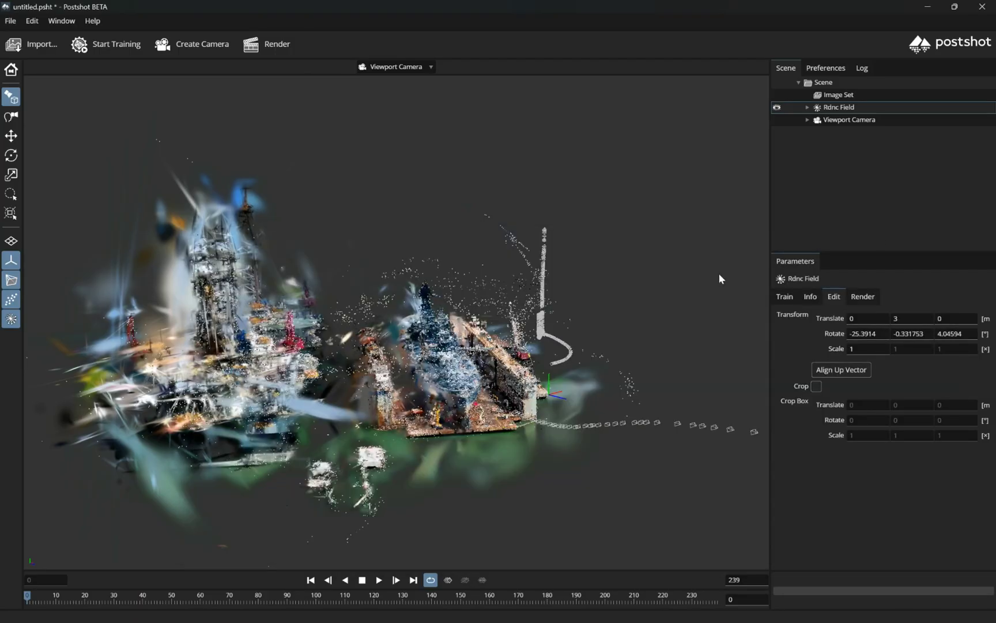
Save the scene as a Postshot Scene file in the project folder
{"action": "scroll", "coordinate": [337, 470], "scroll_direction": "up", "scroll_amount": 5}
{"action": "key", "text": "ctrl+s"}
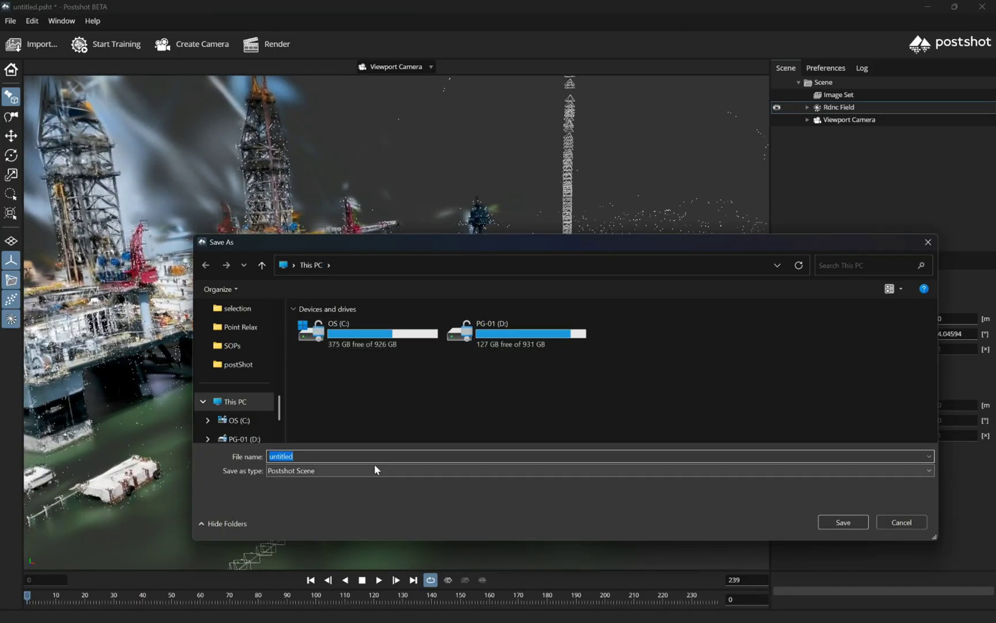
{"action": "scroll", "coordinate": [220, 414], "scroll_direction": "up", "scroll_amount": 5}
{"action": "left_click", "coordinate": [231, 403]}
{"action": "double_click", "coordinate": [327, 378]}
{"action": "double_click", "coordinate": [320, 359]}
{"action": "key", "text": "Return"}
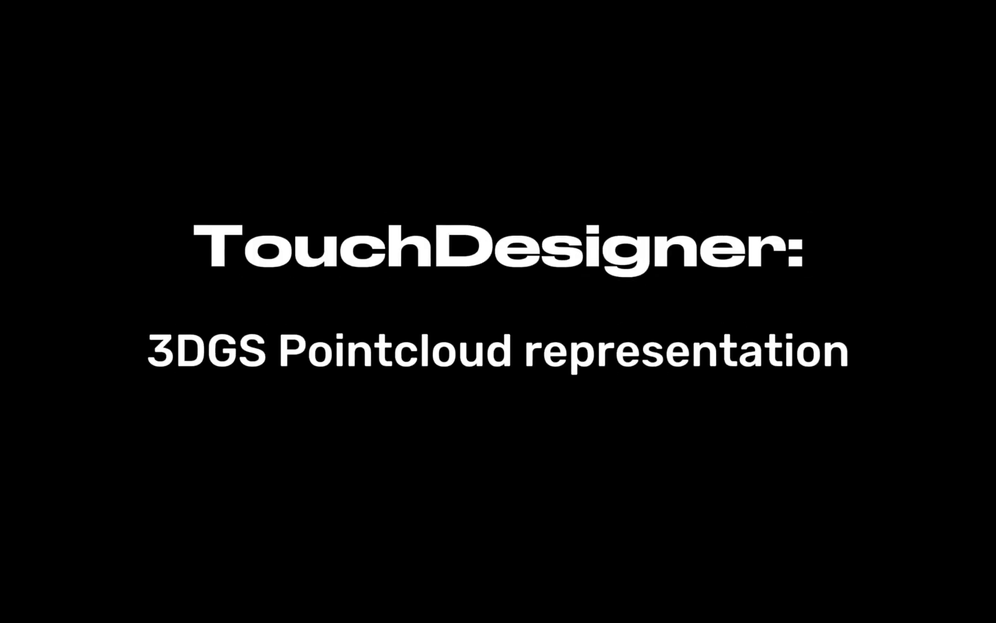
Switch to TouchDesigner, load the exported USS SHIP PLY file into the network and dismiss the file browser window
{"action": "left_click_drag", "start_coordinate": [532, 290], "coordinate": [362, 285]}
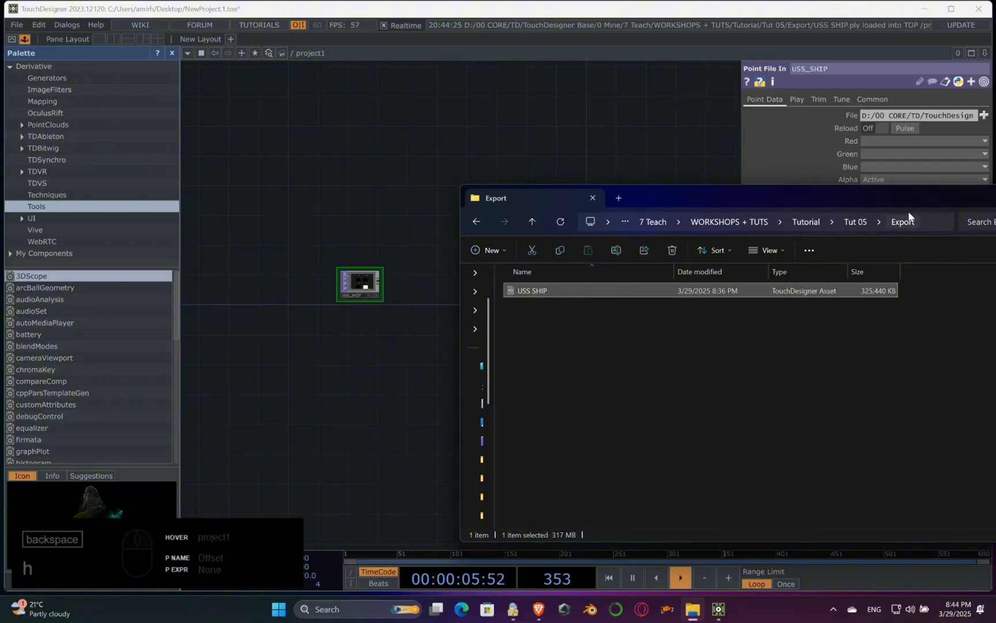
{"action": "left_click_drag", "start_coordinate": [735, 206], "coordinate": [508, 207]}
{"action": "left_click", "coordinate": [867, 201]}
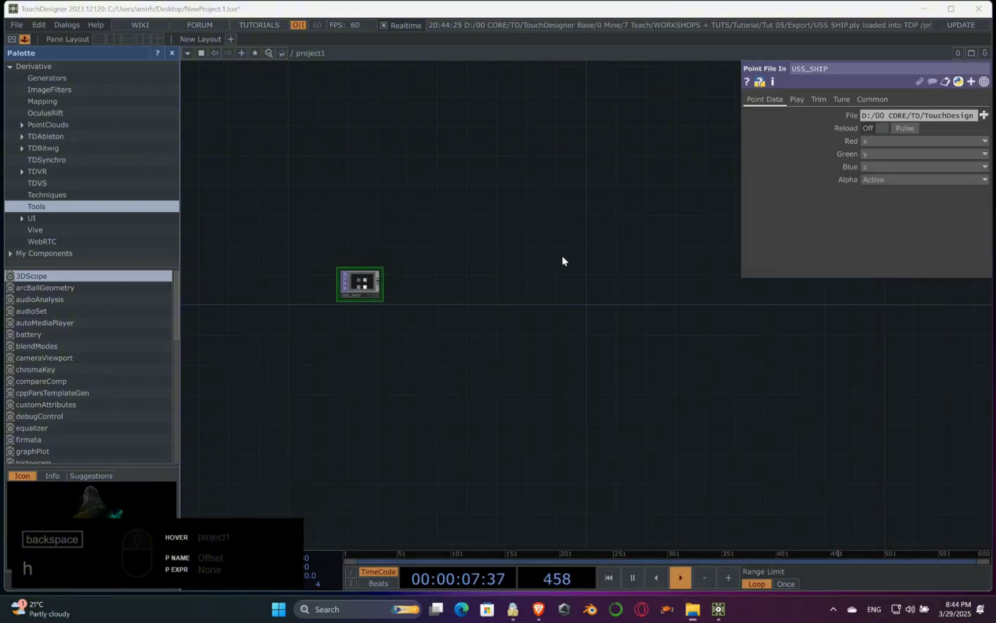
{"action": "scroll", "coordinate": [392, 290], "scroll_direction": "up", "scroll_amount": 5}
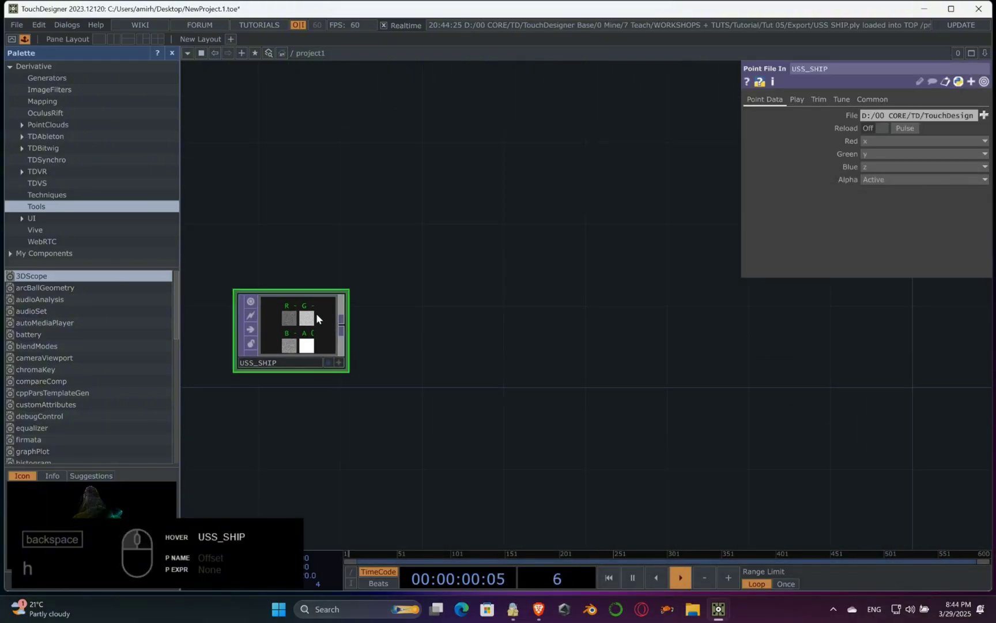
Append a Null TOP to USS_SHIP and show its viewer as a 3D point cloud
{"action": "left_click", "coordinate": [573, 339]}
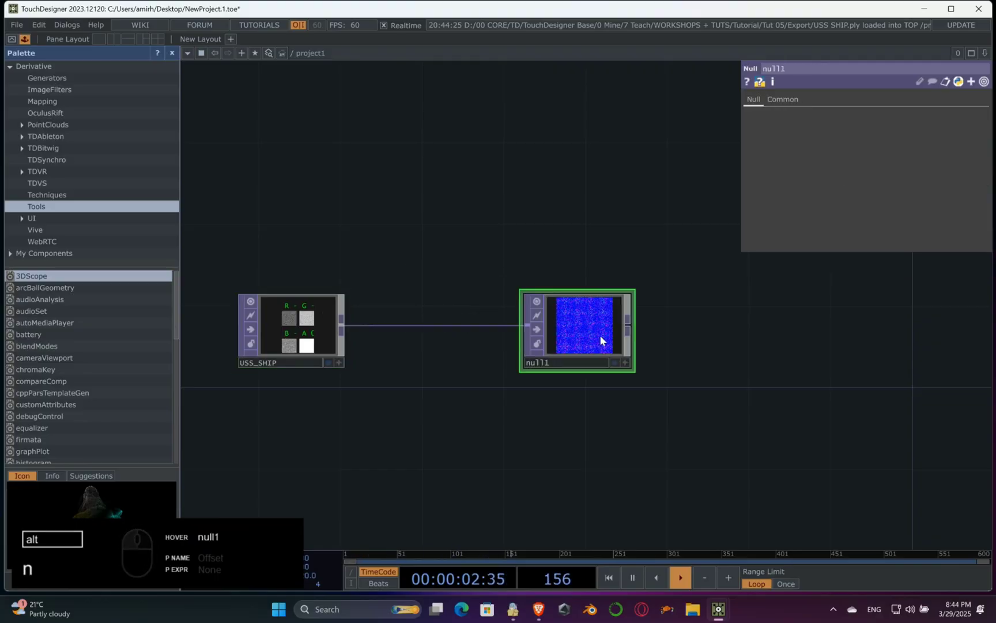
{"action": "scroll", "coordinate": [632, 341], "scroll_direction": "up", "scroll_amount": 5}
{"action": "scroll", "coordinate": [492, 317], "scroll_direction": "down", "scroll_amount": 2}
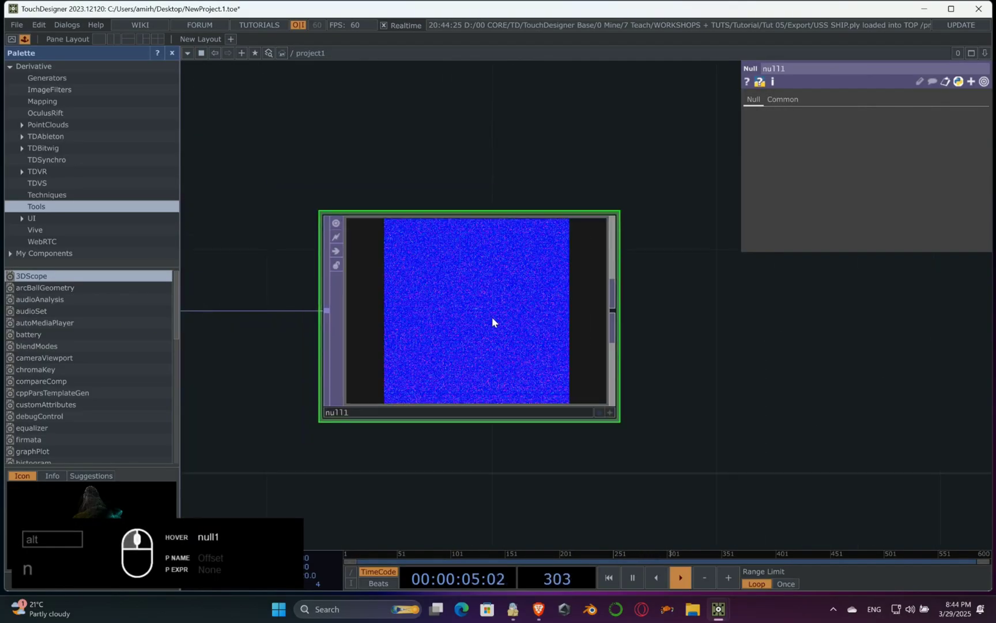
{"action": "key", "text": "a"}
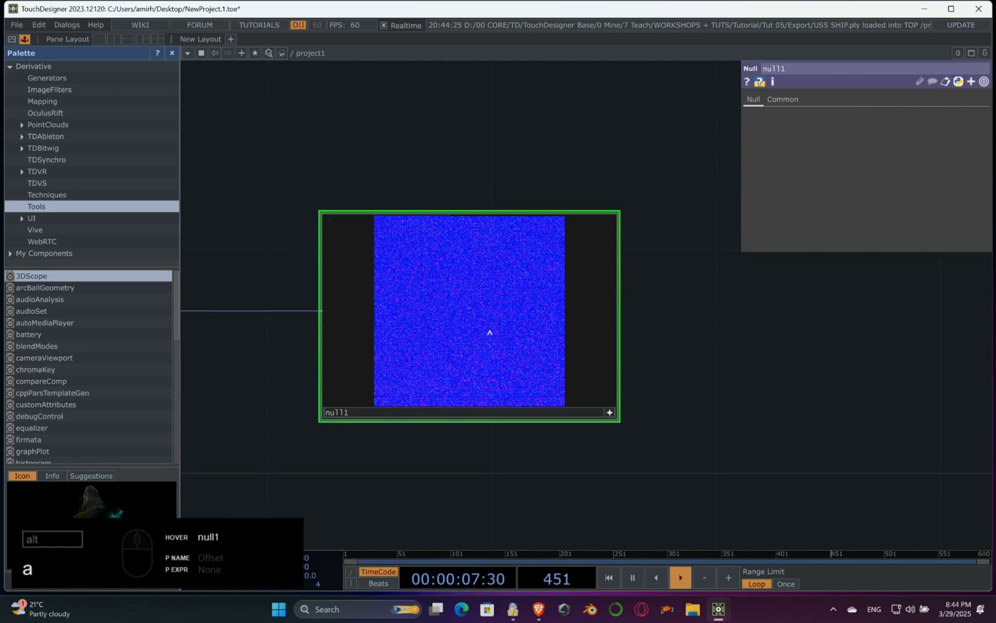
{"action": "key", "text": "v"}
{"action": "left_click_drag", "start_coordinate": [488, 332], "coordinate": [439, 307]}
{"action": "left_click", "coordinate": [609, 413]}
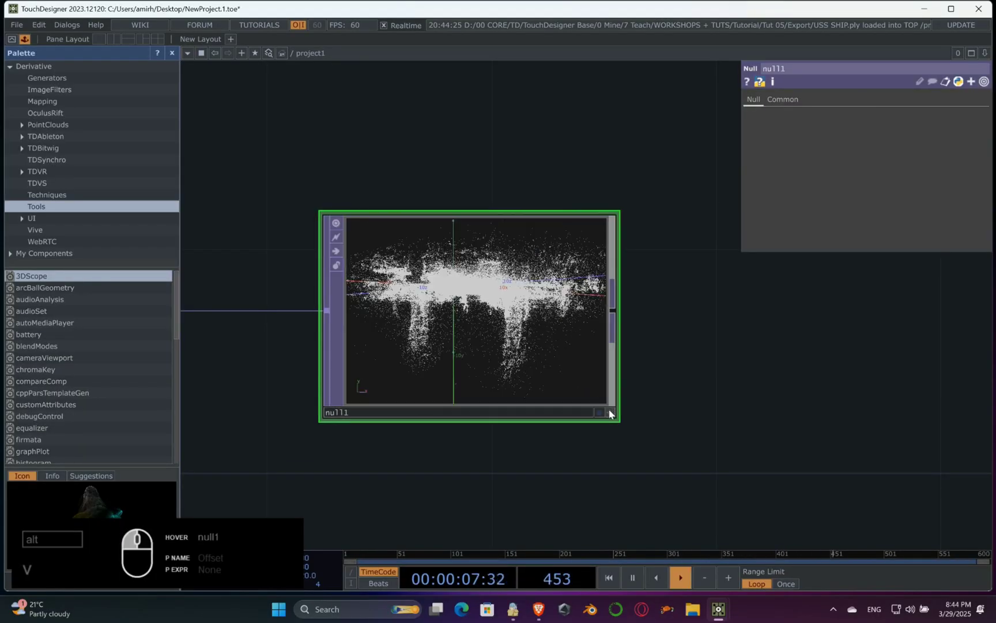
Display the Null's point cloud as the network backdrop and frame all operators
{"action": "left_click", "coordinate": [609, 412]}
{"action": "scroll", "coordinate": [444, 395], "scroll_direction": "down", "scroll_amount": 2}
{"action": "key", "text": "Tab"}
{"action": "key", "text": "Escape"}
{"action": "key", "text": "h"}
{"action": "left_click_drag", "start_coordinate": [437, 313], "coordinate": [322, 313]}
Insert a Point Transform TOP between USS_SHIP and the Null
{"action": "right_click", "coordinate": [510, 312]}
{"action": "left_click", "coordinate": [634, 301]}
{"action": "type", "text": "po"}
{"action": "left_click", "coordinate": [562, 208]}
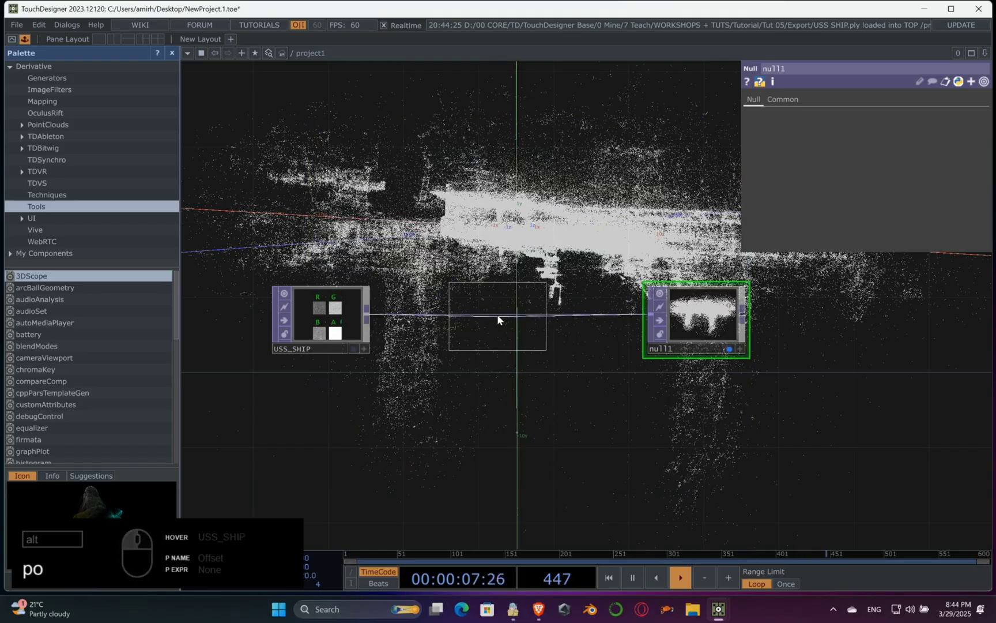
{"action": "left_click", "coordinate": [497, 314]}
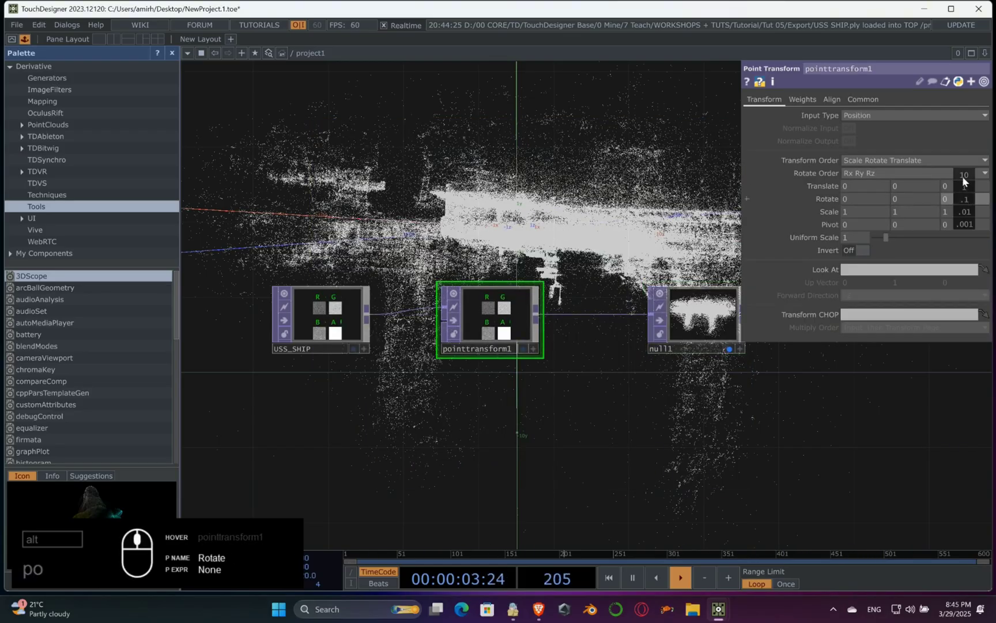
Set the Point Transform's Z rotation to 180 and its X and Z translation to -7, checking the cloud's orientation
{"action": "middle_click_drag", "start_coordinate": [963, 181], "coordinate": [980, 180]}
{"action": "scroll", "coordinate": [669, 430], "scroll_direction": "up", "scroll_amount": 2}
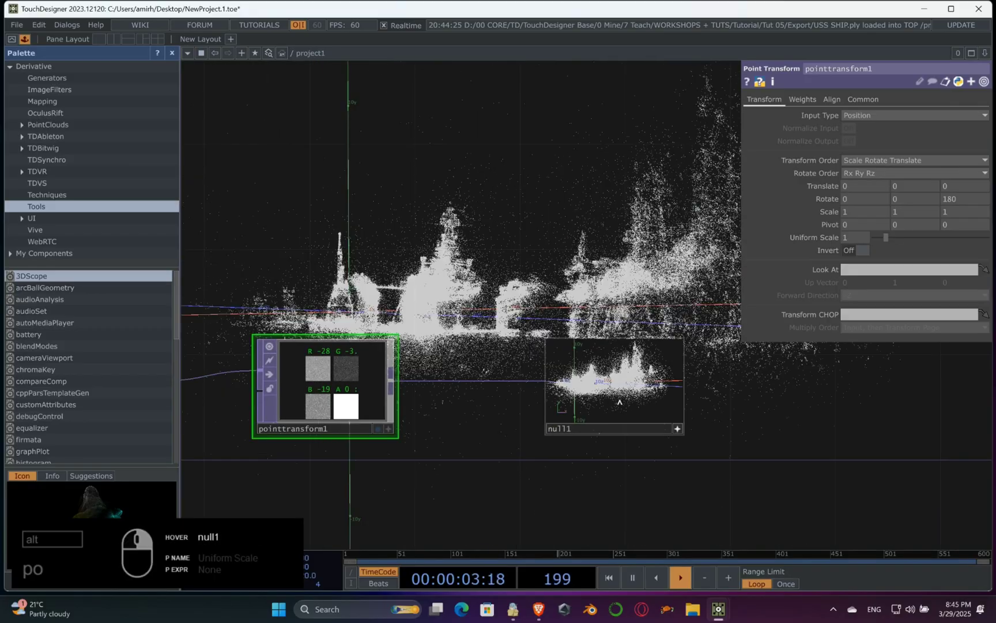
{"action": "mouse_move", "coordinate": [852, 185]}
{"action": "middle_mouse_down"}
{"action": "mouse_move", "coordinate": [851, 165]}
{"action": "mouse_move", "coordinate": [856, 196]}
{"action": "middle_mouse_up"}
{"action": "middle_click_drag", "start_coordinate": [957, 186], "coordinate": [956, 189]}
{"action": "left_click_drag", "start_coordinate": [677, 437], "coordinate": [627, 441]}
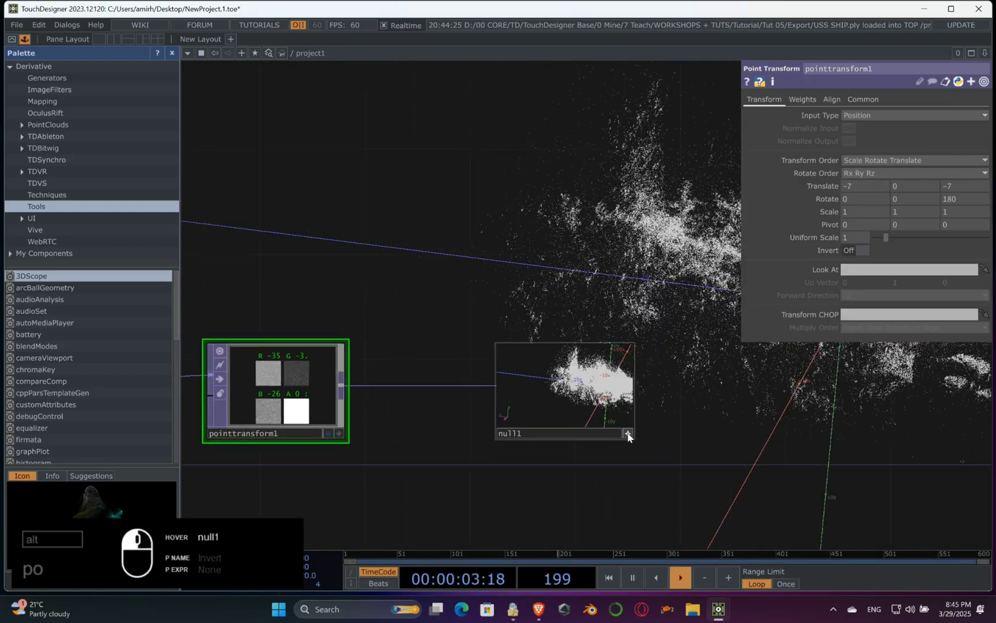
{"action": "scroll", "coordinate": [672, 346], "scroll_direction": "down", "scroll_amount": 3}
{"action": "scroll", "coordinate": [672, 346], "scroll_direction": "down", "scroll_amount": 2}
{"action": "scroll", "coordinate": [447, 310], "scroll_direction": "up", "scroll_amount": 5}
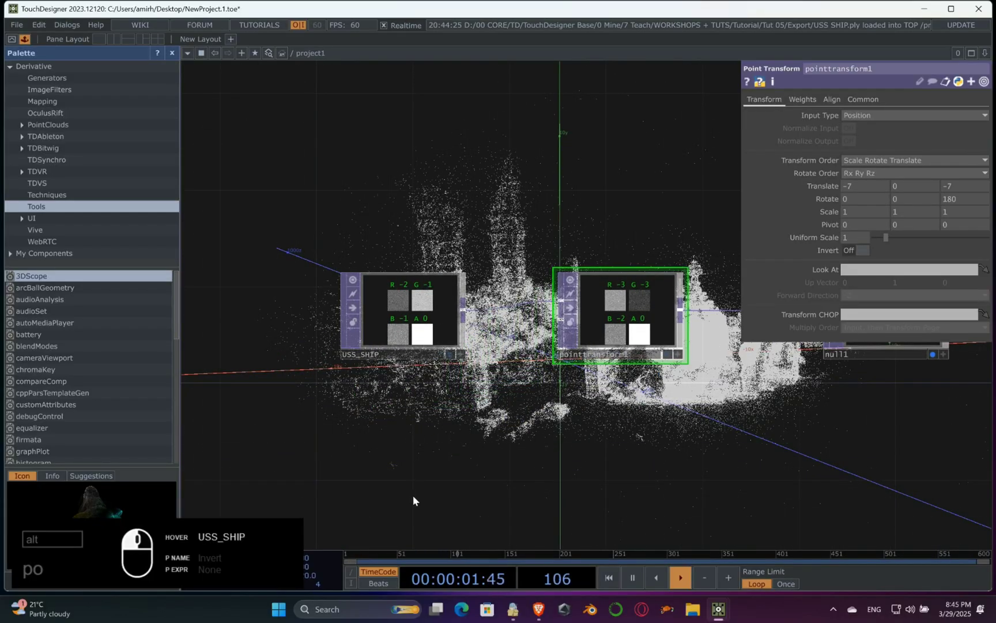
Add a Point File Select TOP below USS_SHIP that reads from it
{"action": "key", "text": "Tab"}
{"action": "left_click", "coordinate": [460, 306]}
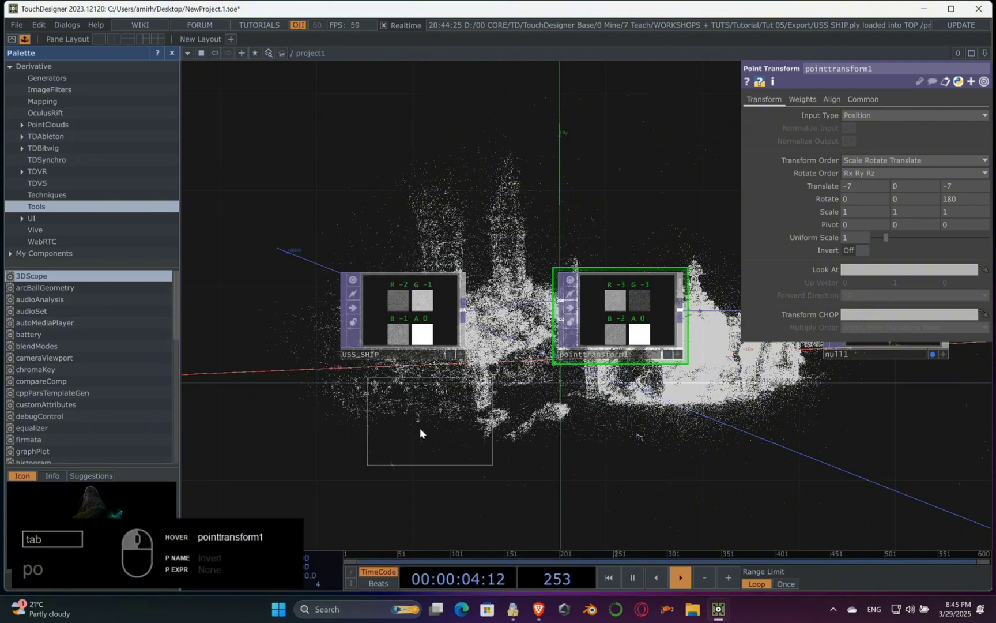
{"action": "left_click", "coordinate": [404, 449]}
Set the Point File Select's red, green and blue channels to f_dc_0, f_dc_1 and f_dc_2, and append a Null TOP
{"action": "left_click", "coordinate": [874, 128]}
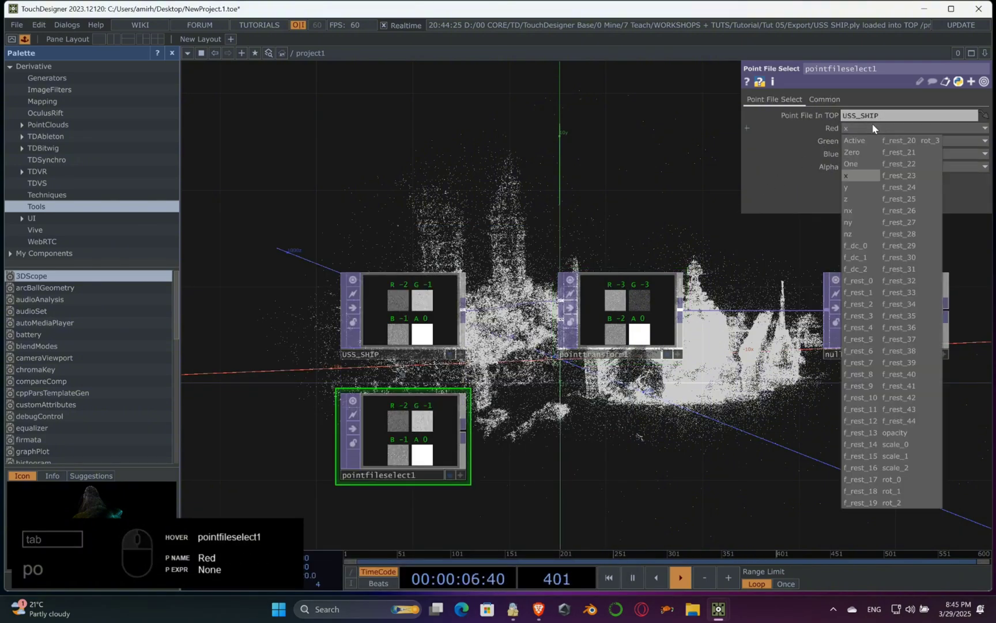
{"action": "left_click", "coordinate": [857, 246]}
{"action": "left_click", "coordinate": [861, 140]}
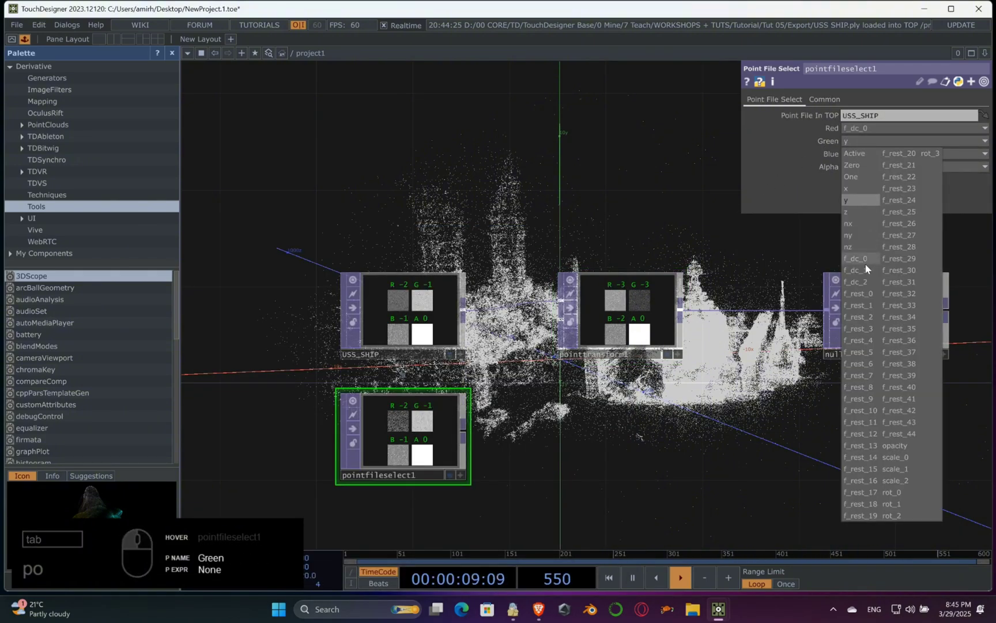
{"action": "left_click", "coordinate": [856, 269]}
{"action": "left_click", "coordinate": [860, 153]}
{"action": "left_click", "coordinate": [862, 295]}
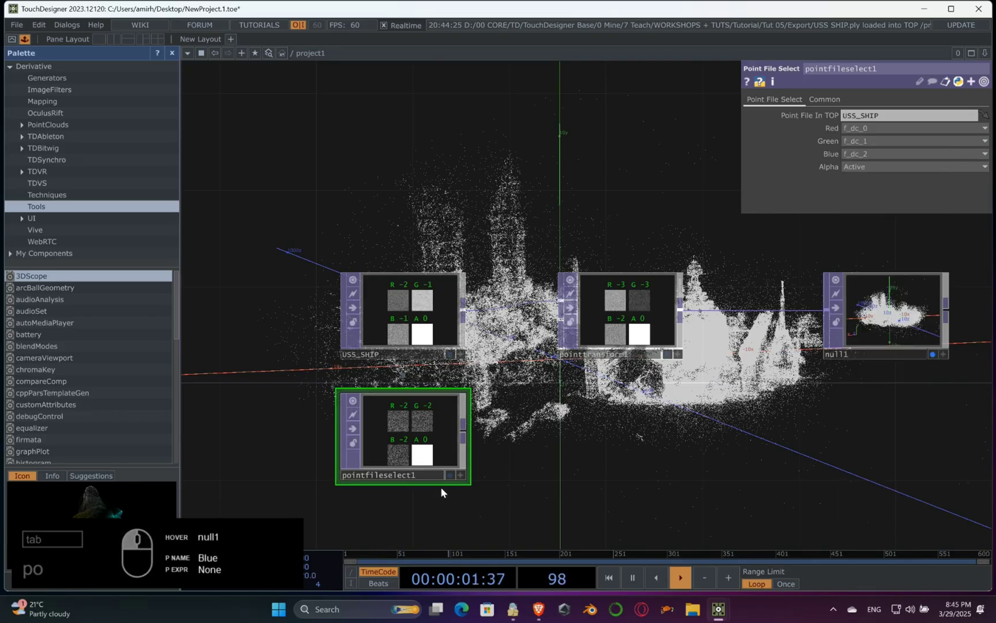
{"action": "left_click_drag", "start_coordinate": [464, 430], "coordinate": [847, 432]}
{"action": "left_click", "coordinate": [847, 433]}
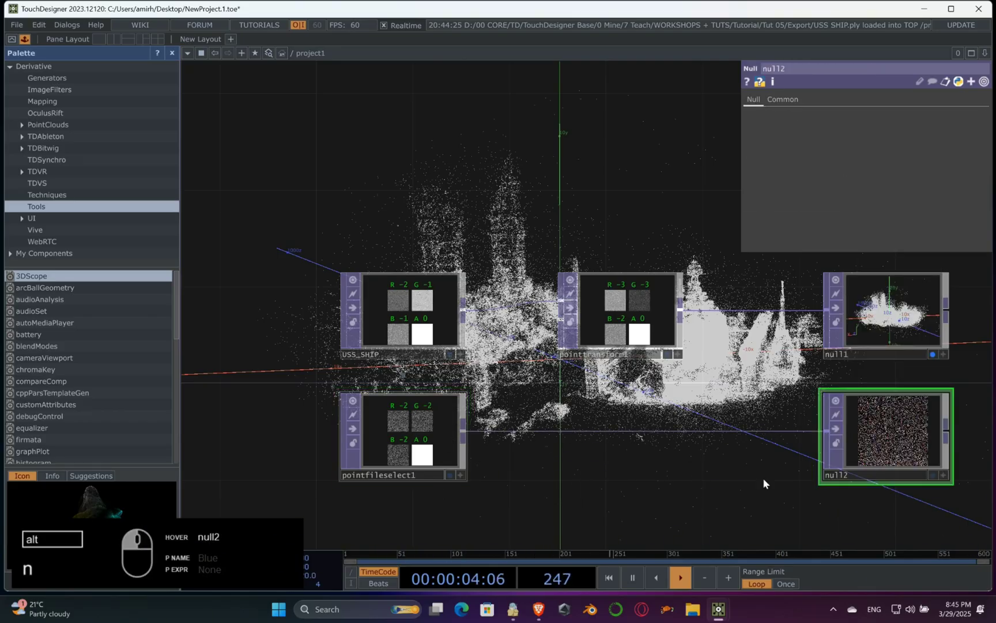
Rename the Null after the Point Transform as position
{"action": "left_click_drag", "start_coordinate": [864, 369], "coordinate": [626, 351]}
{"action": "left_click", "coordinate": [629, 342]}
{"action": "key", "text": "p"}
{"action": "key", "text": "o"}
{"action": "key", "text": "s"}
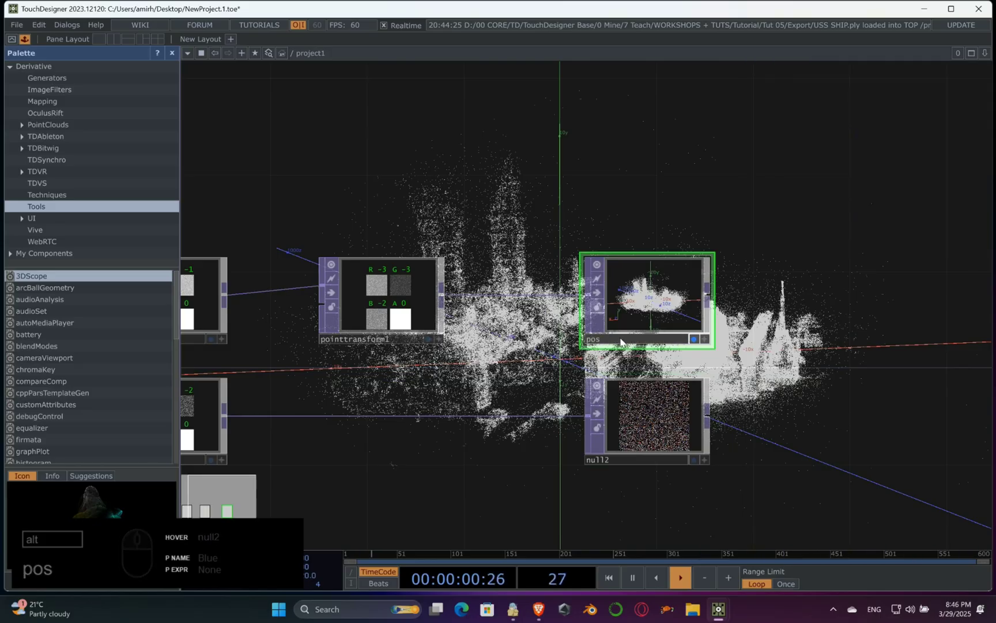
Turn off the TOP backdrop display and rename the Null after the Point File Select as color
{"action": "right_click", "coordinate": [489, 196]}
{"action": "mouse_move", "coordinate": [606, 221]}
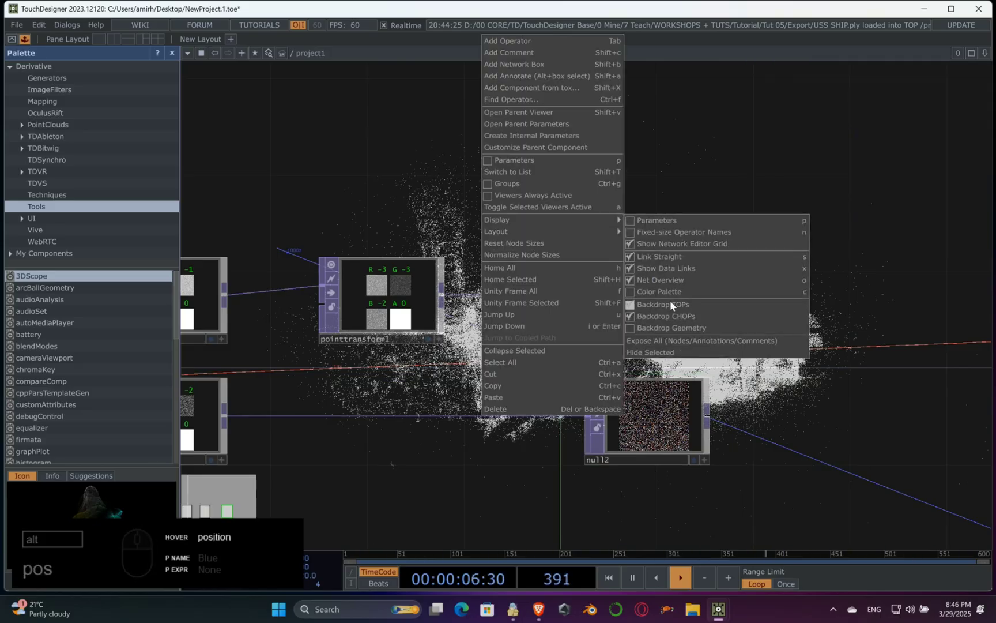
{"action": "left_click", "coordinate": [670, 300]}
{"action": "left_click", "coordinate": [663, 460]}
{"action": "type", "text": "co"}
{"action": "scroll", "coordinate": [789, 307], "scroll_direction": "down", "scroll_amount": 3}
{"action": "left_click_drag", "start_coordinate": [767, 367], "coordinate": [640, 312]}
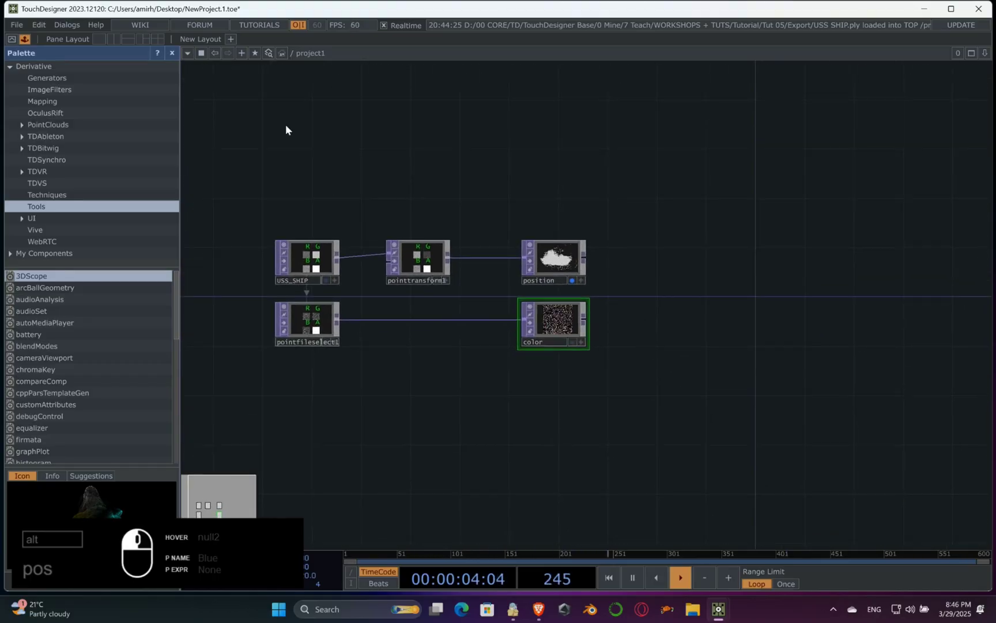
Add the pointRender component from the PointClouds palette beside the position and color Nulls
{"action": "left_click", "coordinate": [35, 124]}
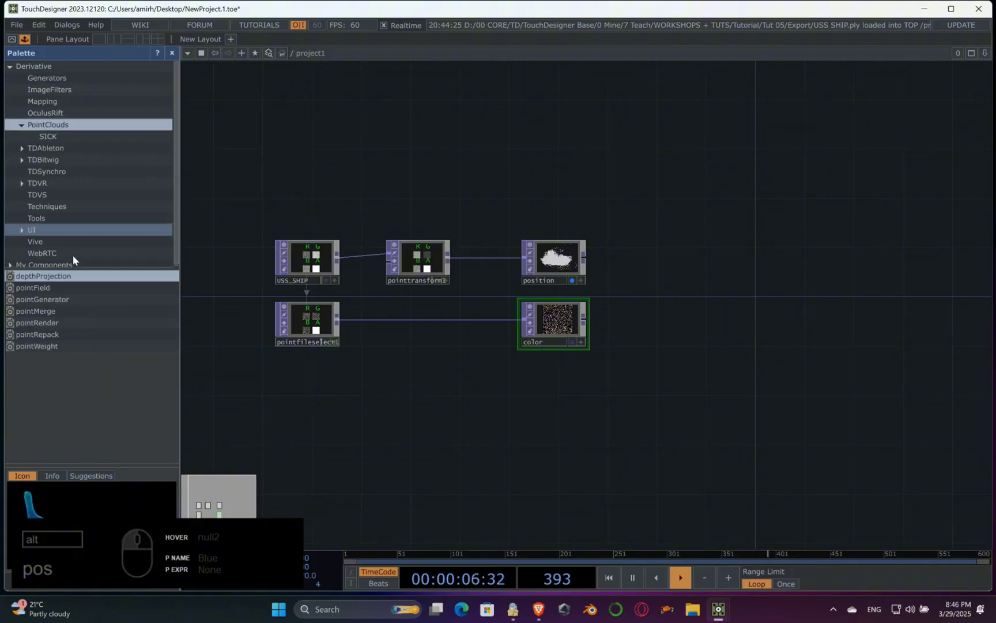
{"action": "left_click", "coordinate": [42, 325]}
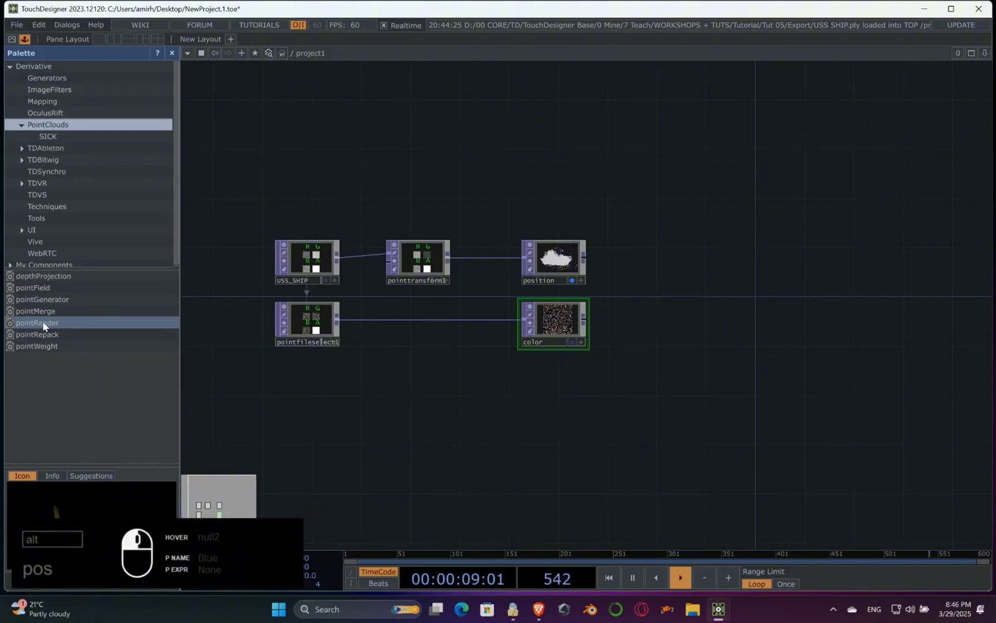
{"action": "left_click_drag", "start_coordinate": [664, 284], "coordinate": [571, 288]}
{"action": "scroll", "coordinate": [571, 288], "scroll_direction": "up", "scroll_amount": 2}
Close the Palette and maximize the program window to enlarge the network area around pointRender
{"action": "left_click", "coordinate": [172, 52]}
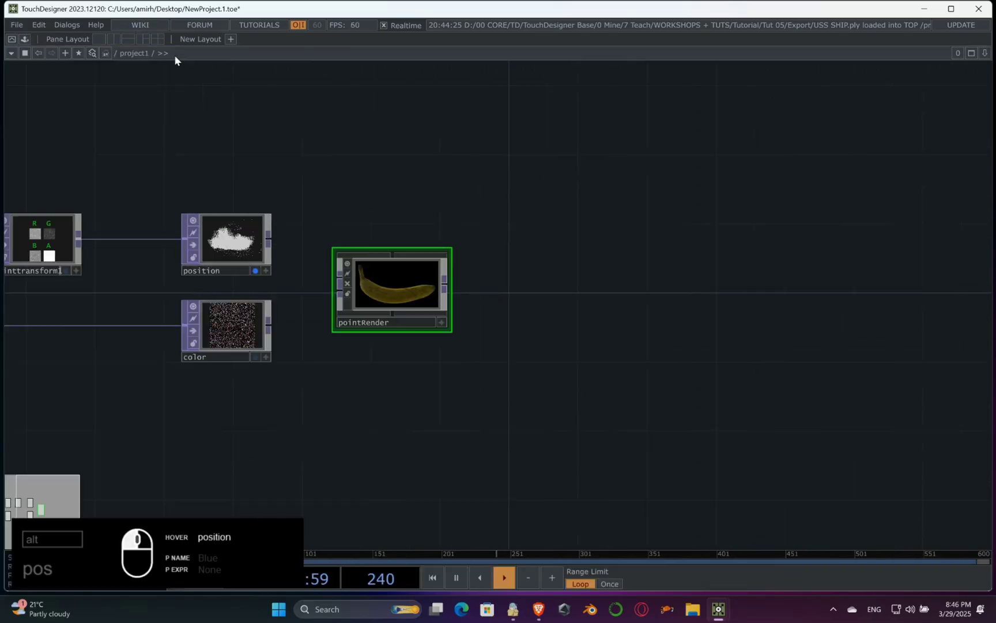
{"action": "left_click", "coordinate": [951, 9]}
{"action": "scroll", "coordinate": [492, 300], "scroll_direction": "up", "scroll_amount": 3}
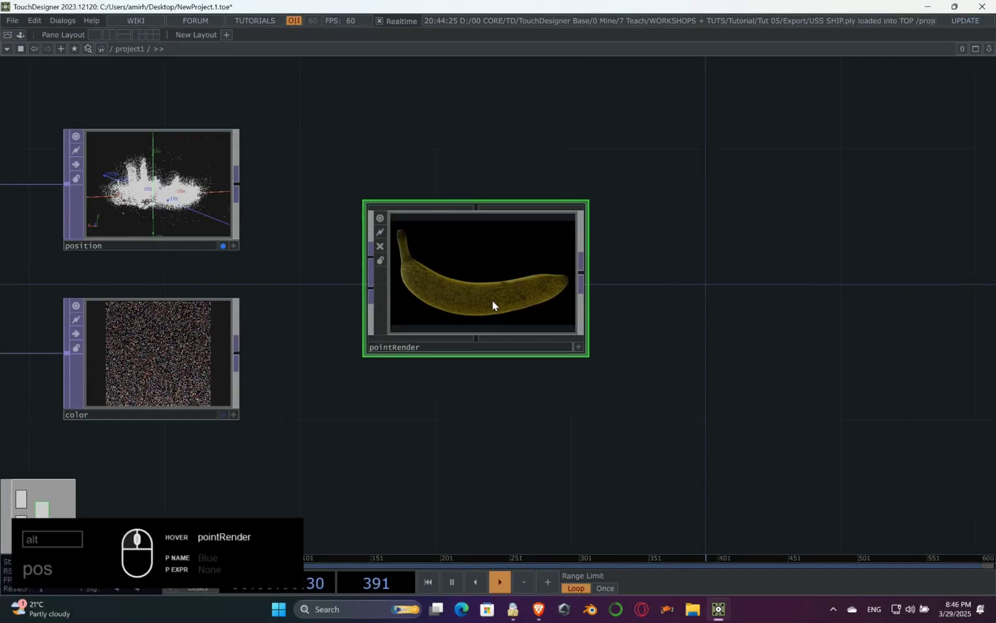
Set pointRender's resolution to 1920 by 1080 and connect position to its first input
{"action": "key", "text": "p"}
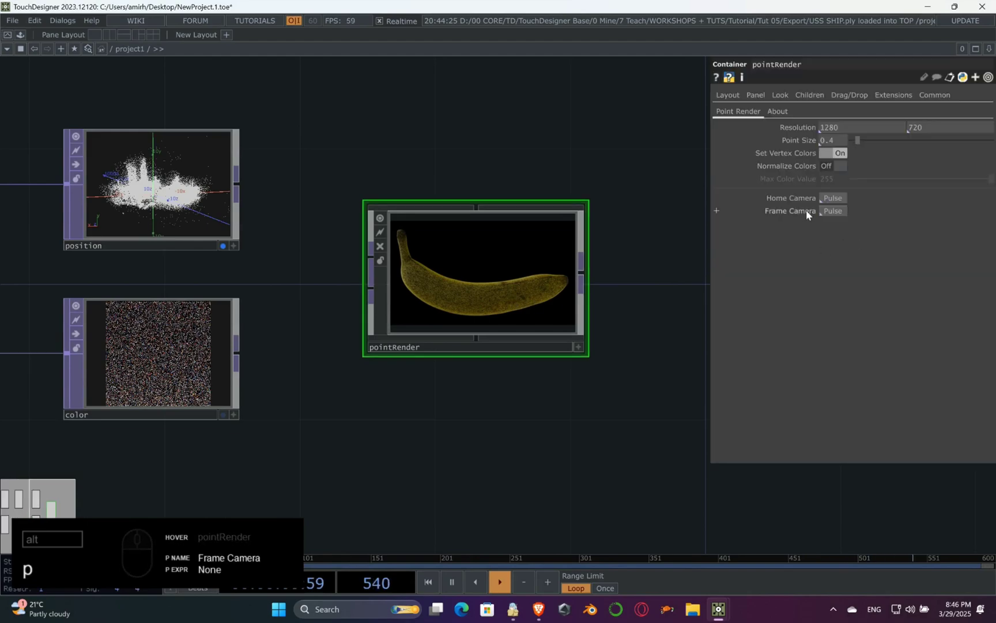
{"action": "mouse_move", "coordinate": [803, 128]}
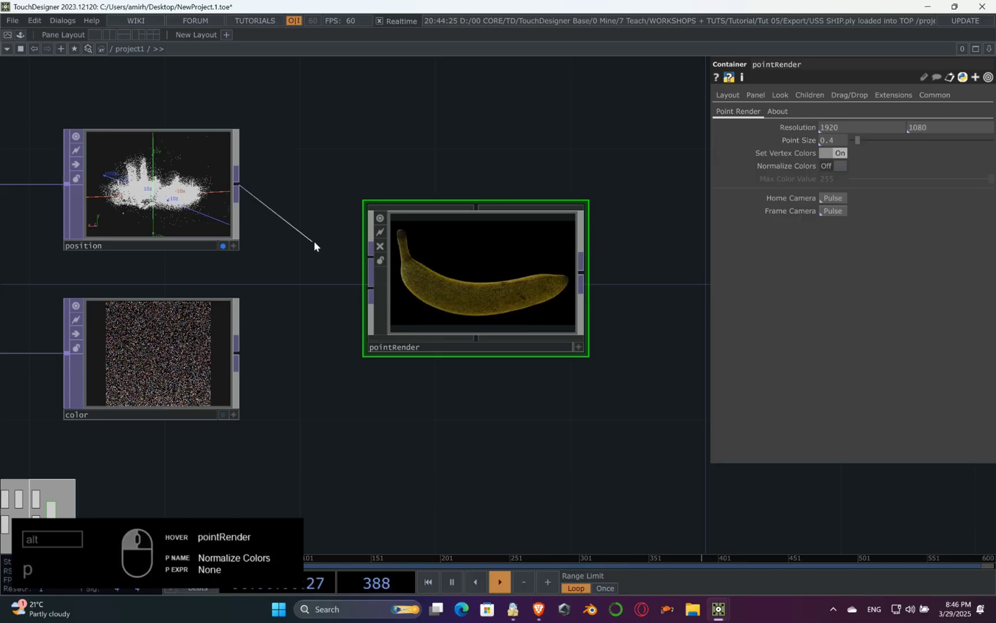
{"action": "left_click_drag", "start_coordinate": [311, 246], "coordinate": [371, 255]}
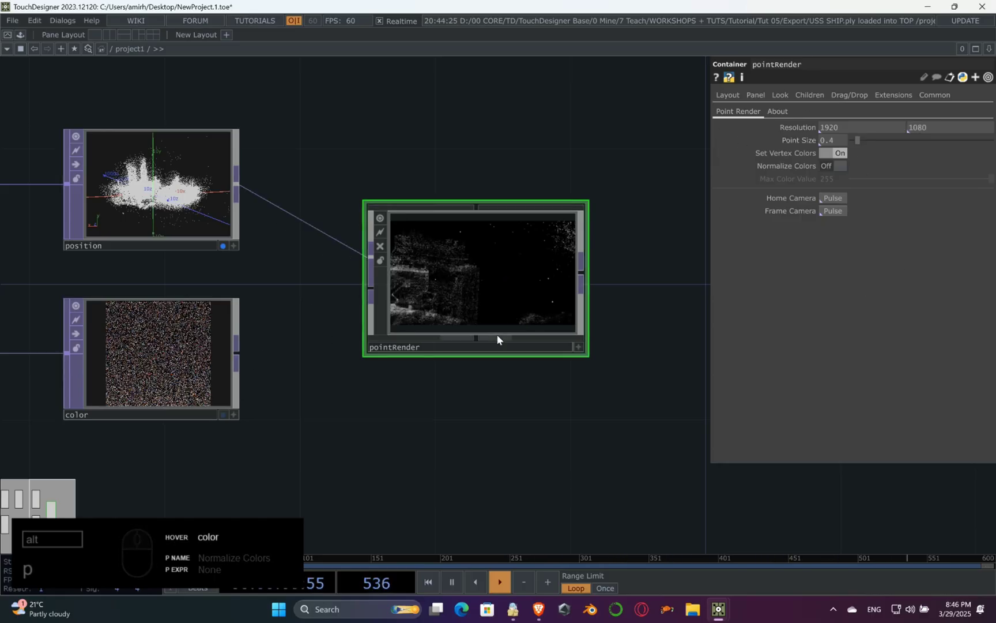
Orbit and zoom the pointRender camera to frame the whole ship at an angle
{"action": "left_click", "coordinate": [578, 347]}
{"action": "left_click_drag", "start_coordinate": [508, 289], "coordinate": [558, 417]}
{"action": "scroll", "coordinate": [558, 423], "scroll_direction": "up", "scroll_amount": 5}
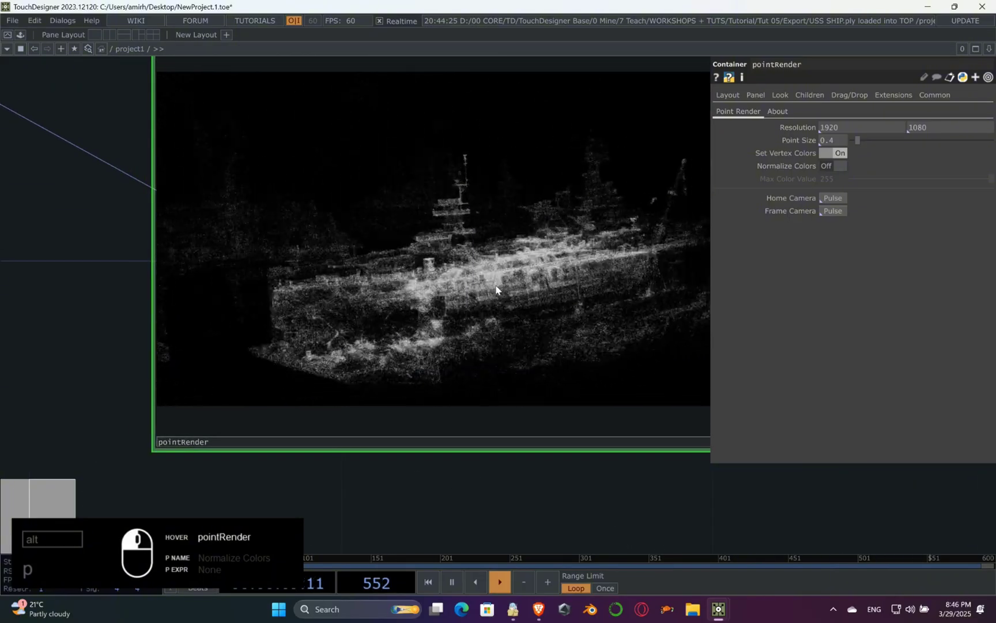
{"action": "scroll", "coordinate": [467, 300], "scroll_direction": "up", "scroll_amount": 3}
{"action": "scroll", "coordinate": [468, 300], "scroll_direction": "down", "scroll_amount": 5}
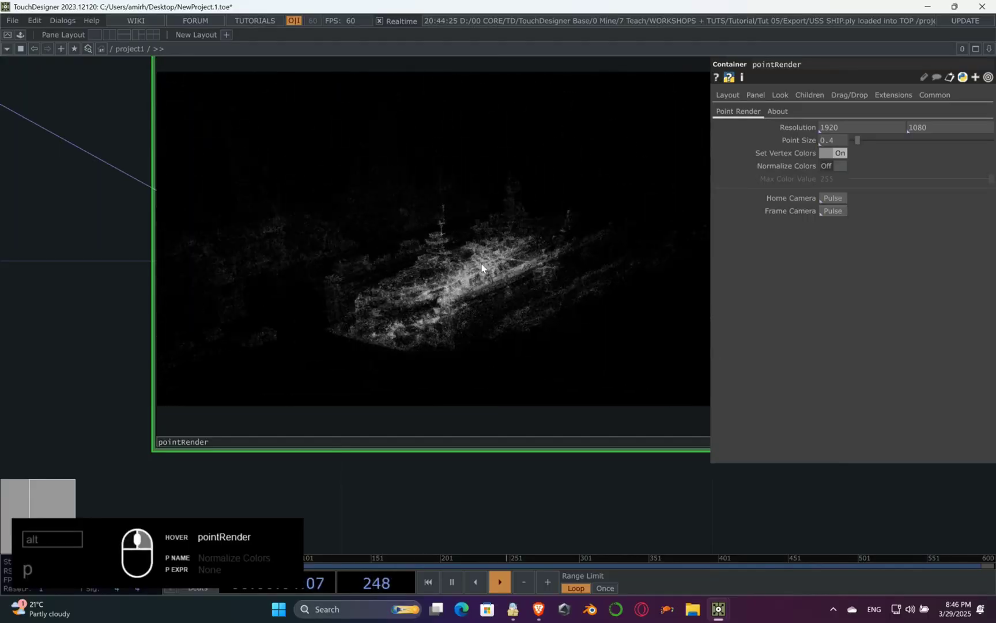
{"action": "scroll", "coordinate": [476, 456], "scroll_direction": "down", "scroll_amount": 3}
Connect color to pointRender's second input and reframe the colored ship in its viewer
{"action": "scroll", "coordinate": [477, 456], "scroll_direction": "down", "scroll_amount": 2}
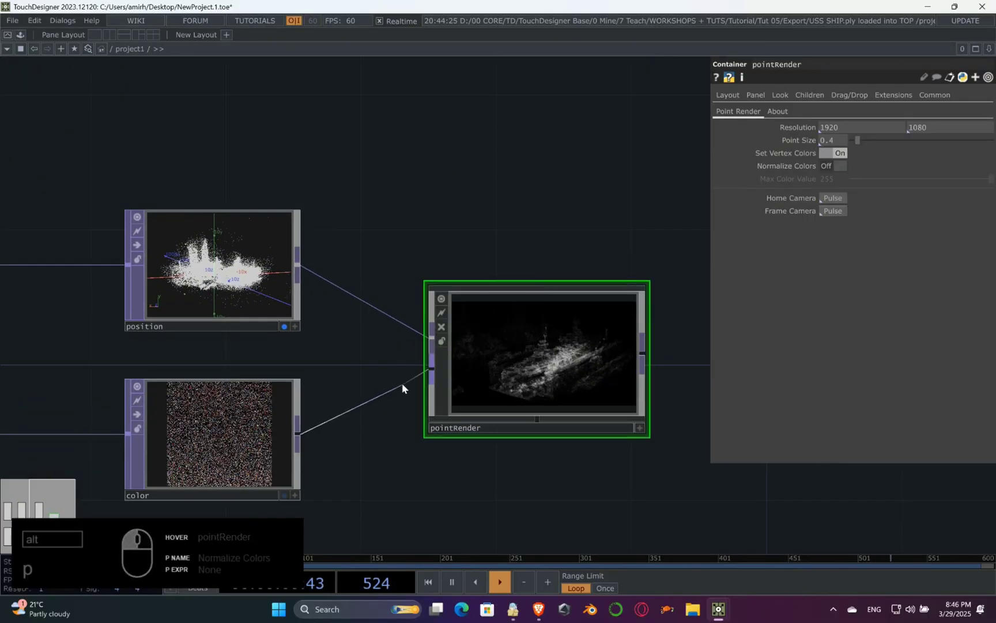
{"action": "scroll", "coordinate": [599, 440], "scroll_direction": "up", "scroll_amount": 2}
{"action": "left_click_drag", "start_coordinate": [344, 311], "coordinate": [649, 424]}
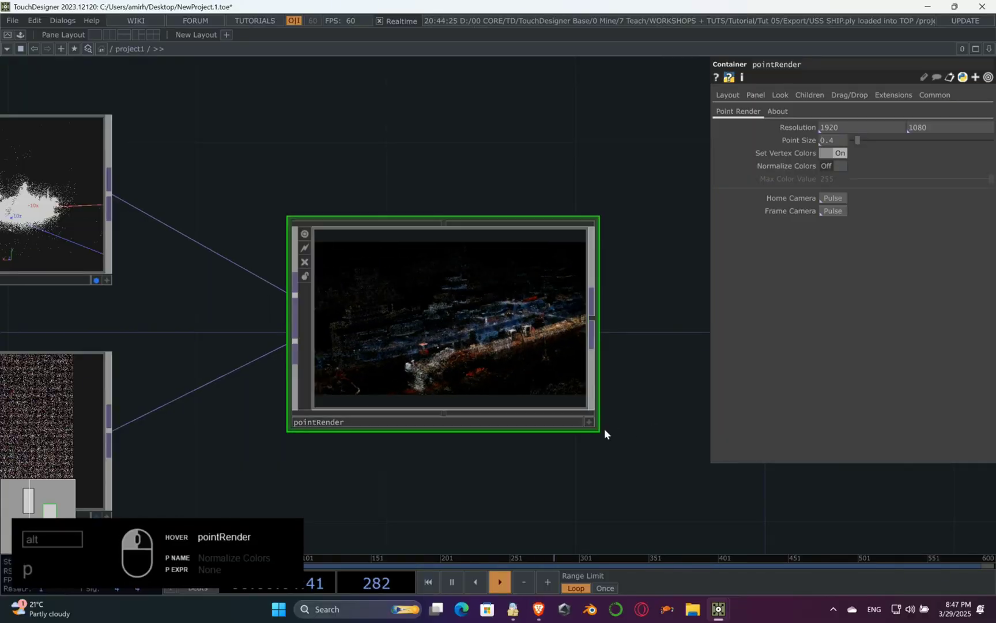
Add a Null TOP fed by pointRender's output
{"action": "scroll", "coordinate": [524, 467], "scroll_direction": "down", "scroll_amount": 3}
{"action": "key", "text": "Tab"}
{"action": "type", "text": "nu"}
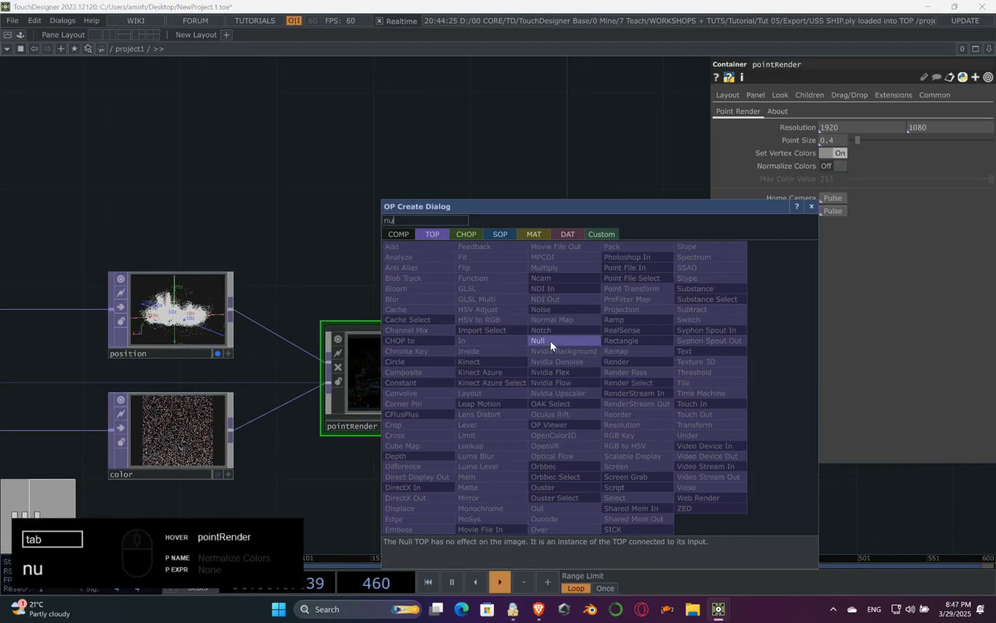
{"action": "left_click", "coordinate": [550, 341]}
{"action": "left_click", "coordinate": [605, 378]}
Insert a Transform TOP between pointRender and the Null and turn on Comp Over Background Color
{"action": "scroll", "coordinate": [663, 430], "scroll_direction": "up", "scroll_amount": 3}
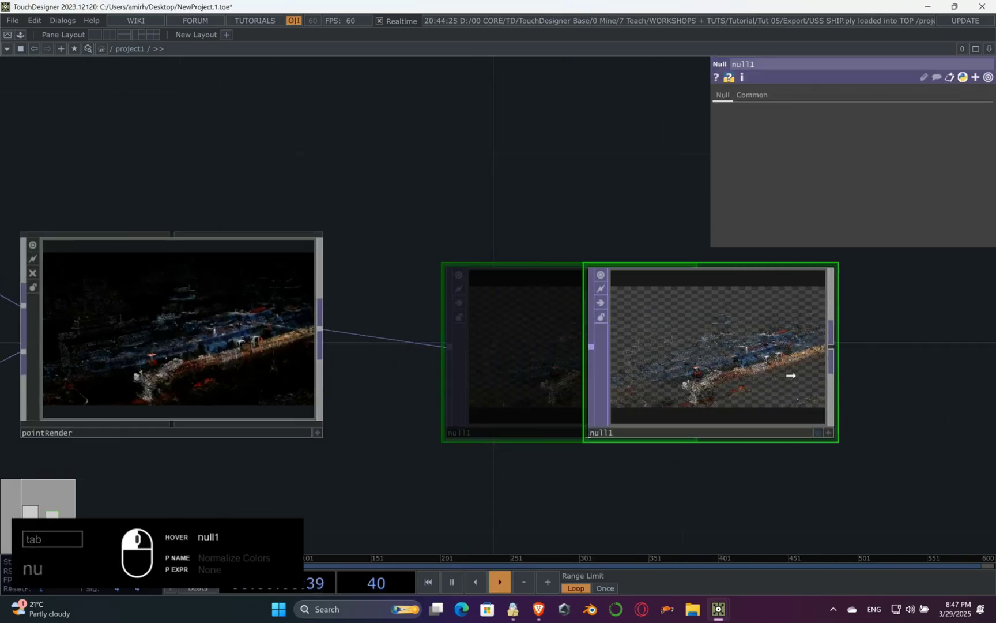
{"action": "right_click", "coordinate": [554, 345]}
{"action": "left_click", "coordinate": [552, 323]}
{"action": "type", "text": "tr"}
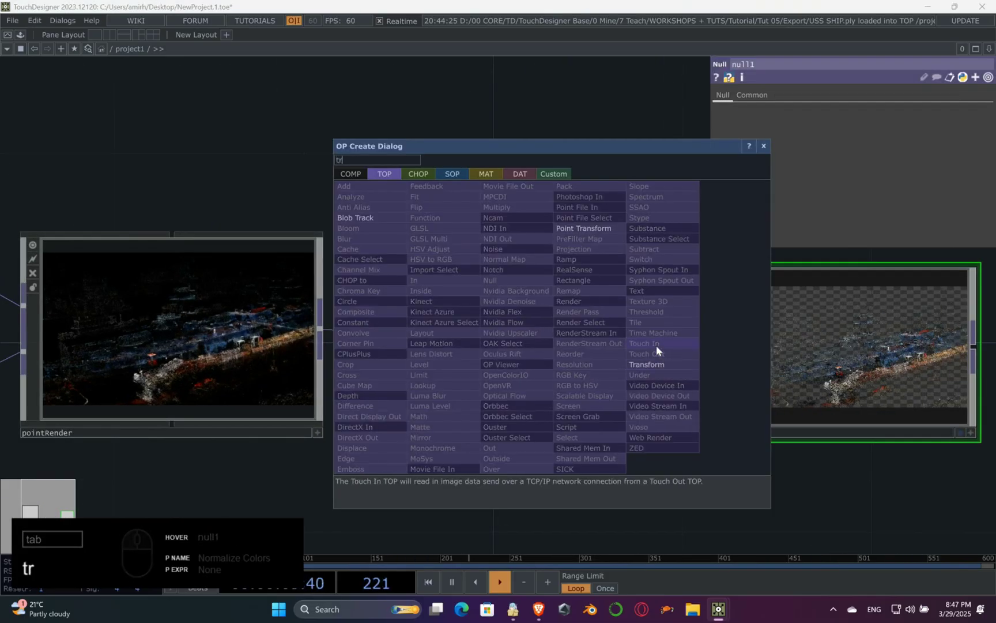
{"action": "left_click", "coordinate": [651, 364]}
{"action": "left_click", "coordinate": [558, 363]}
{"action": "left_click", "coordinate": [862, 214]}
Turn on the TOP backdrop display to show the rendered point cloud behind the network and frame all operators
{"action": "left_click_drag", "start_coordinate": [539, 238], "coordinate": [360, 254]}
{"action": "right_click", "coordinate": [343, 87]}
{"action": "mouse_move", "coordinate": [315, 226]}
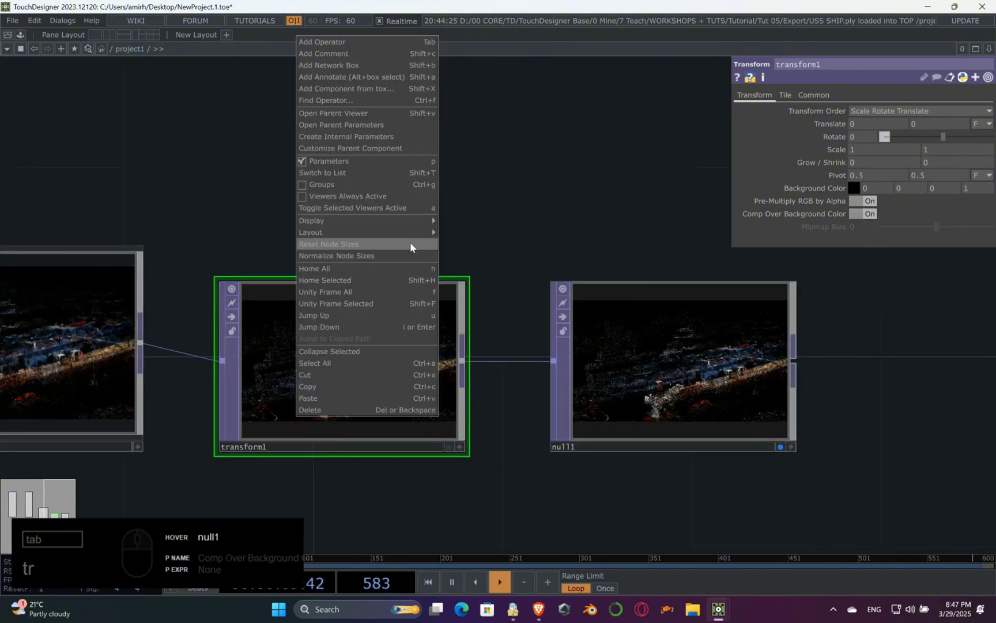
{"action": "left_click", "coordinate": [478, 305]}
{"action": "key", "text": "h"}
Move the pointRender camera closer to the ship and set its Point Size to about 0.73
{"action": "scroll", "coordinate": [487, 259], "scroll_direction": "up", "scroll_amount": 5}
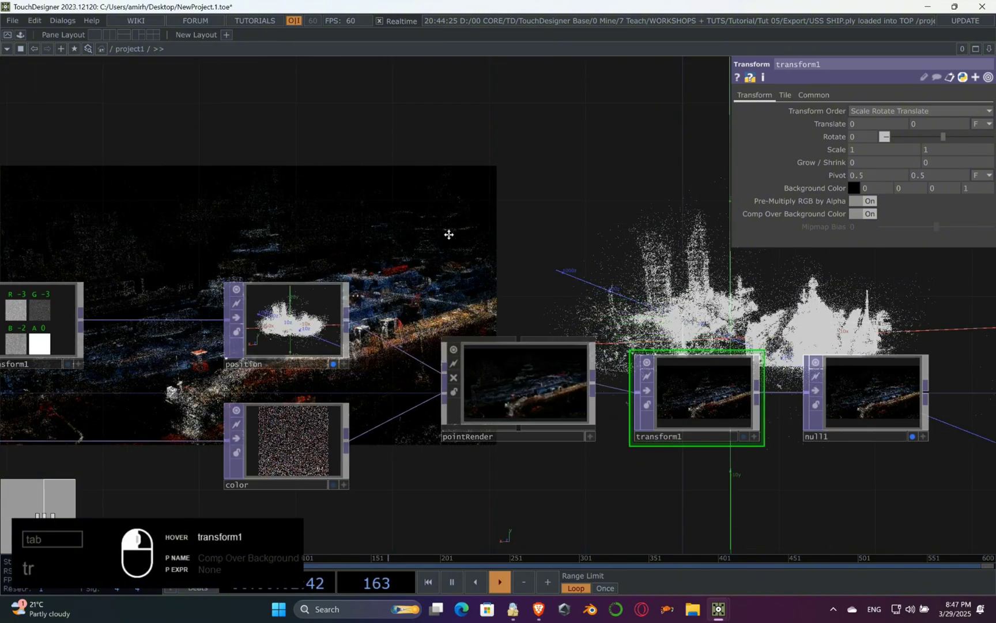
{"action": "scroll", "coordinate": [523, 378], "scroll_direction": "up", "scroll_amount": 3}
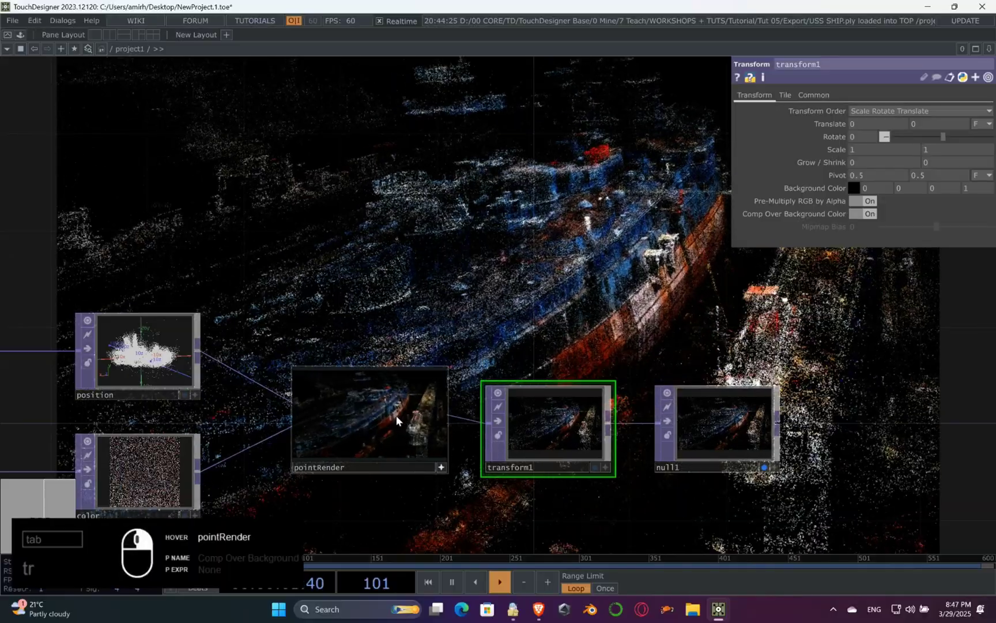
{"action": "left_click", "coordinate": [435, 411]}
{"action": "left_click_drag", "start_coordinate": [858, 141], "coordinate": [861, 137]}
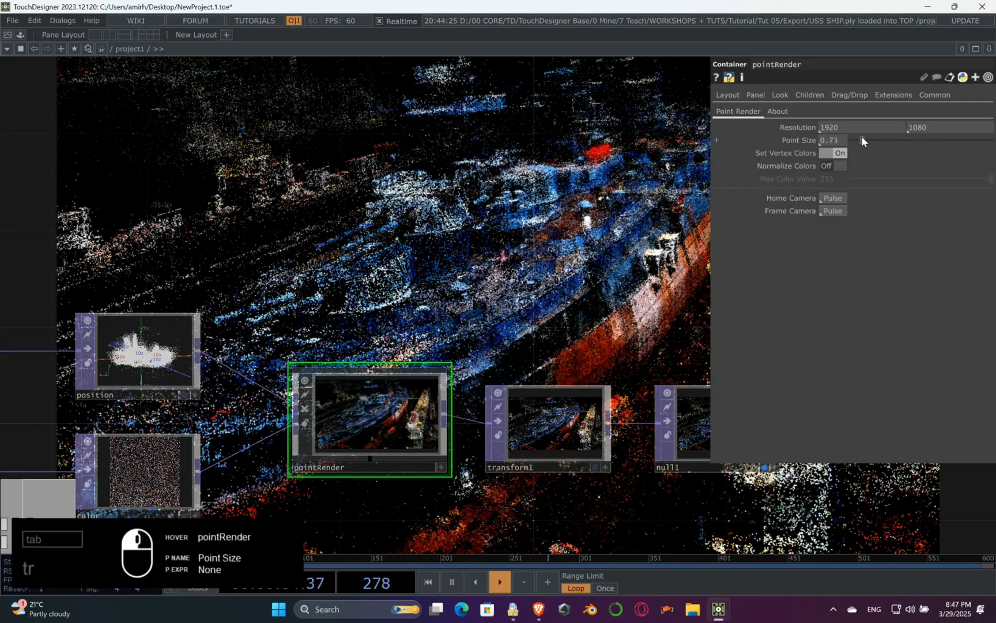